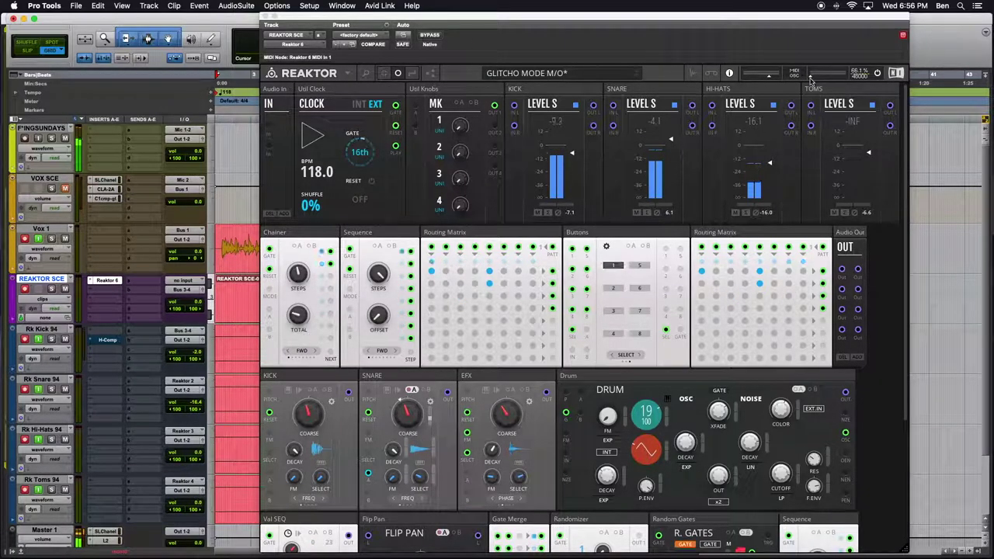
- Move the Reaktor plug-in window aside so the track list with inserts, sends and I/O is uncovered
drag(810, 76, 813, 79)
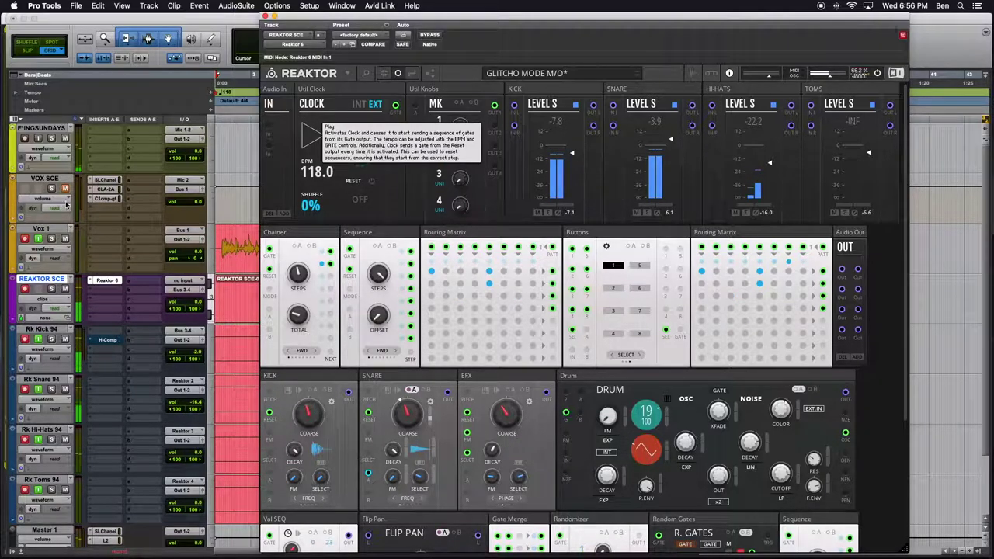
drag(357, 19, 319, 19)
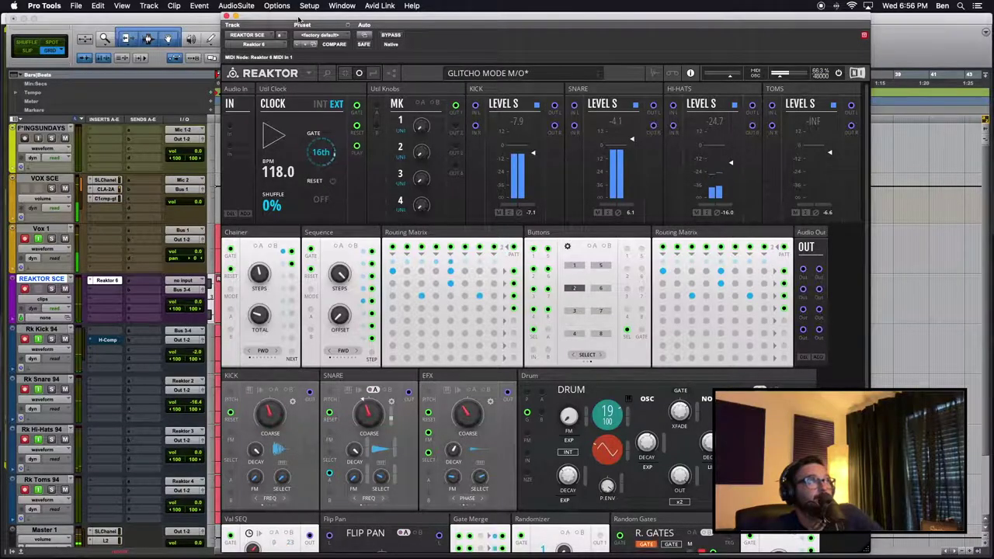
drag(300, 8, 383, 10)
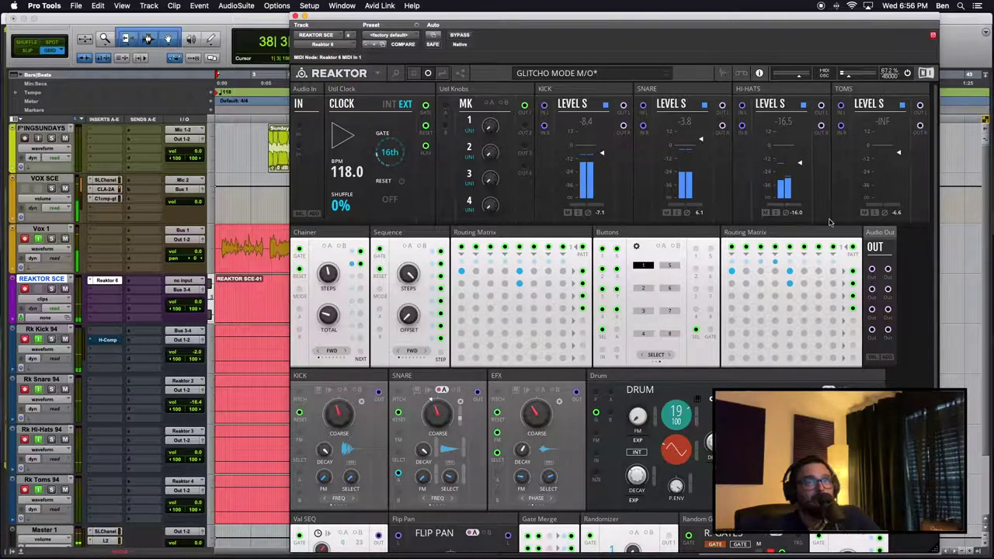
- Display the patch cables between the rack's modules, hide them again and look over the drum and sequencing modules
click(441, 74)
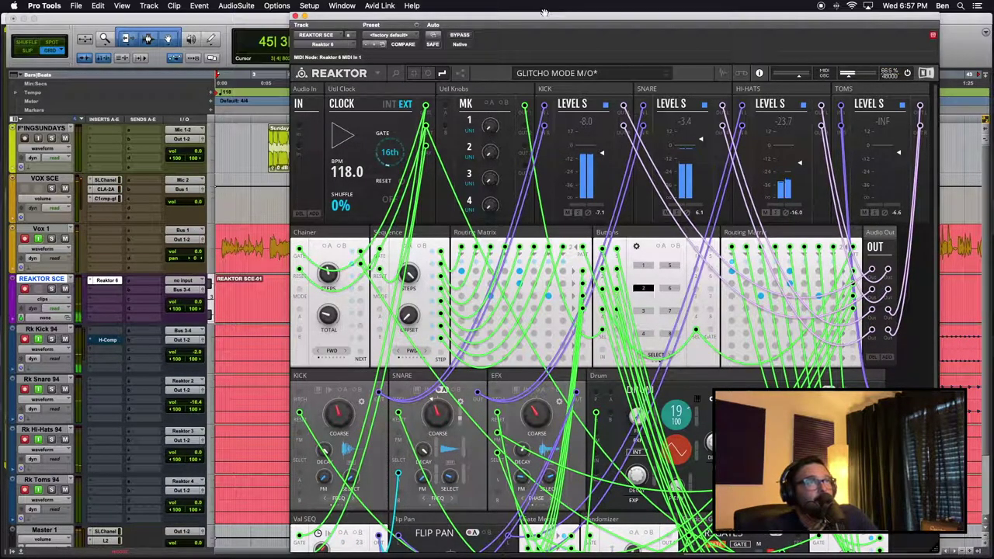
click(433, 76)
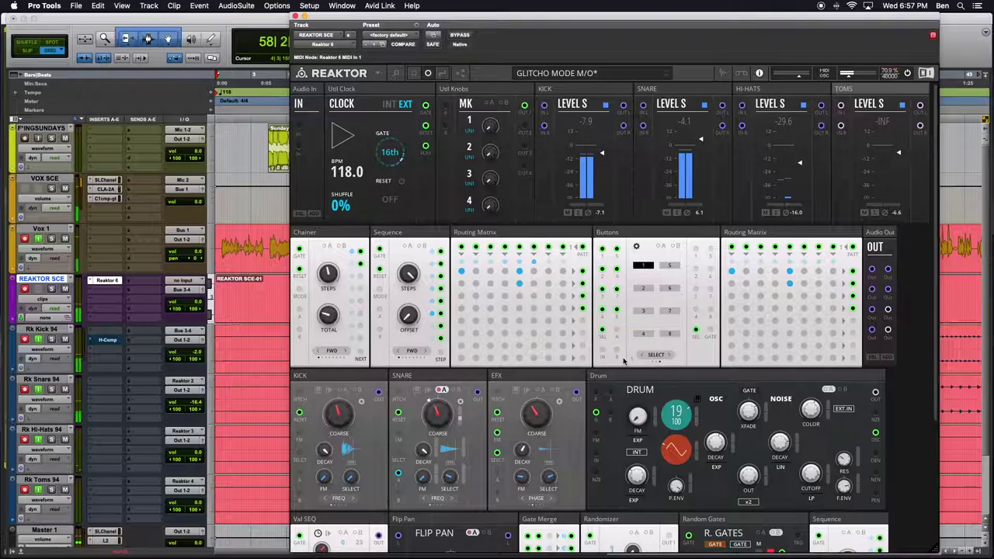
scroll(355, 406, down, 5)
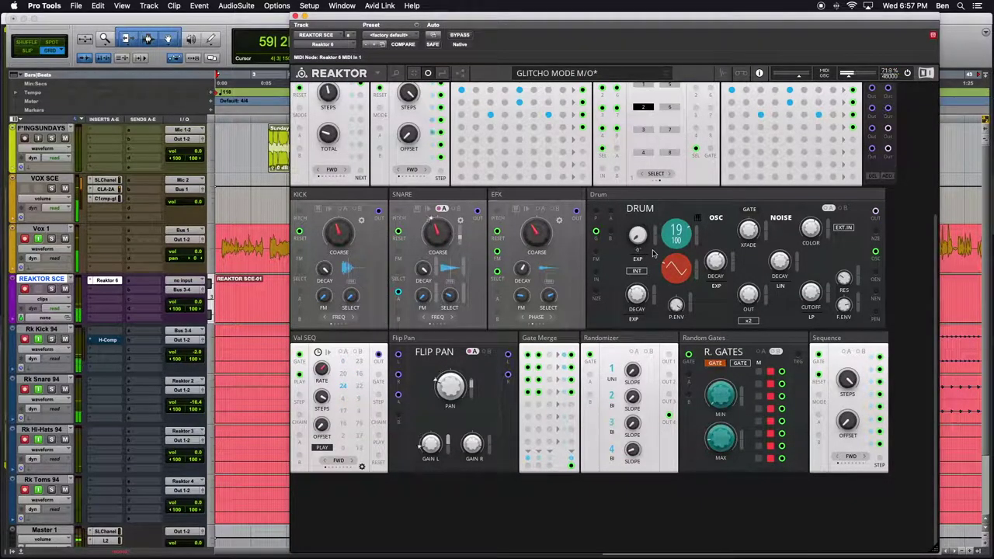
scroll(356, 410, up, 5)
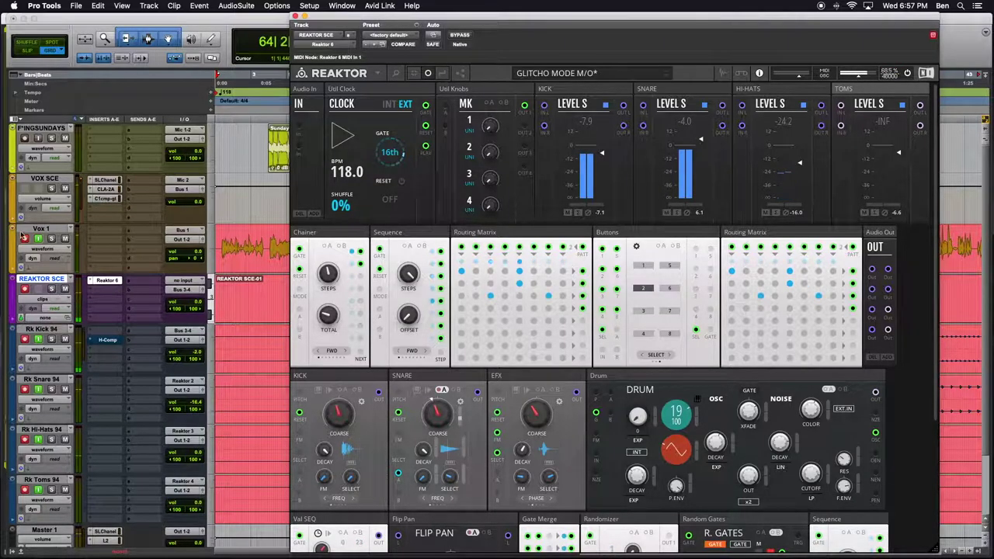
- Mute the VOX SCE track and move the Reaktor window over the tracks' I/O column
click(65, 188)
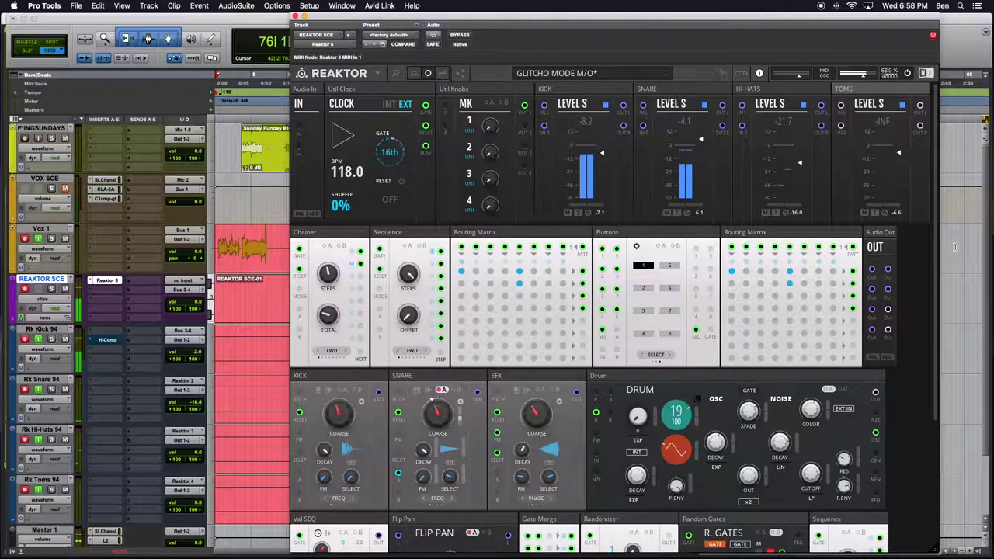
drag(570, 23, 446, 21)
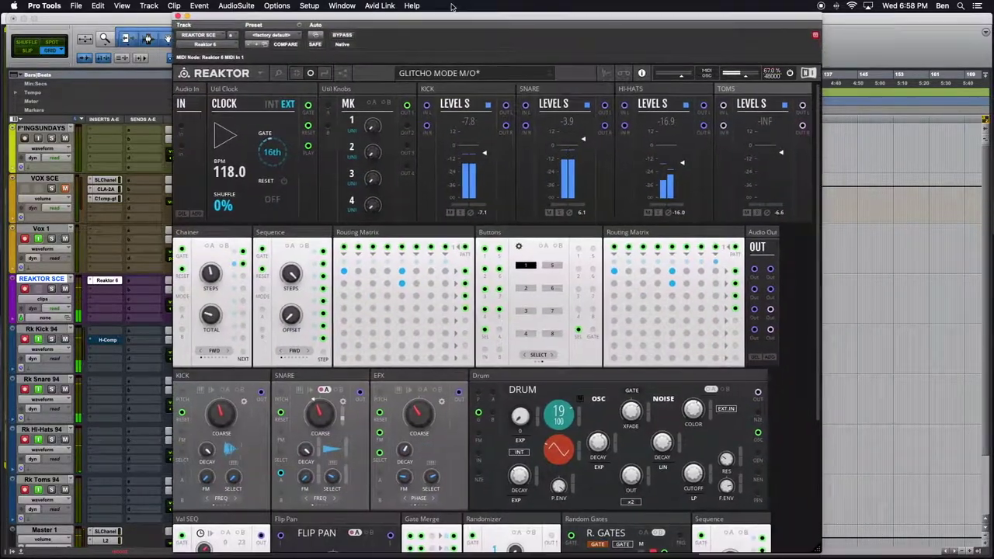
- Examine the GLITCHO MODE rack's routing matrices, Buttons, Drum, Randomizer and Random Gates modules while the pattern plays
scroll(544, 311, down, 5)
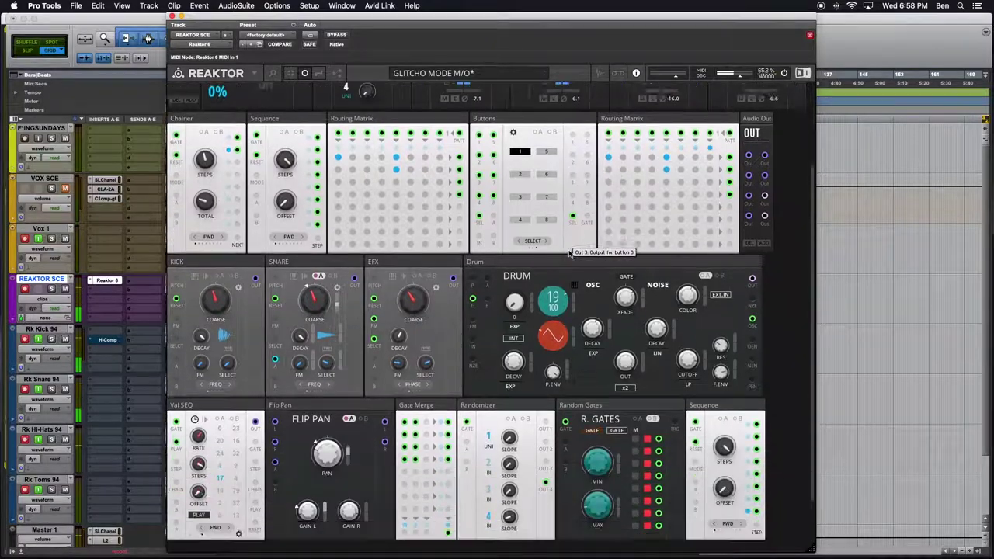
scroll(621, 295, up, 1)
scroll(594, 355, down, 2)
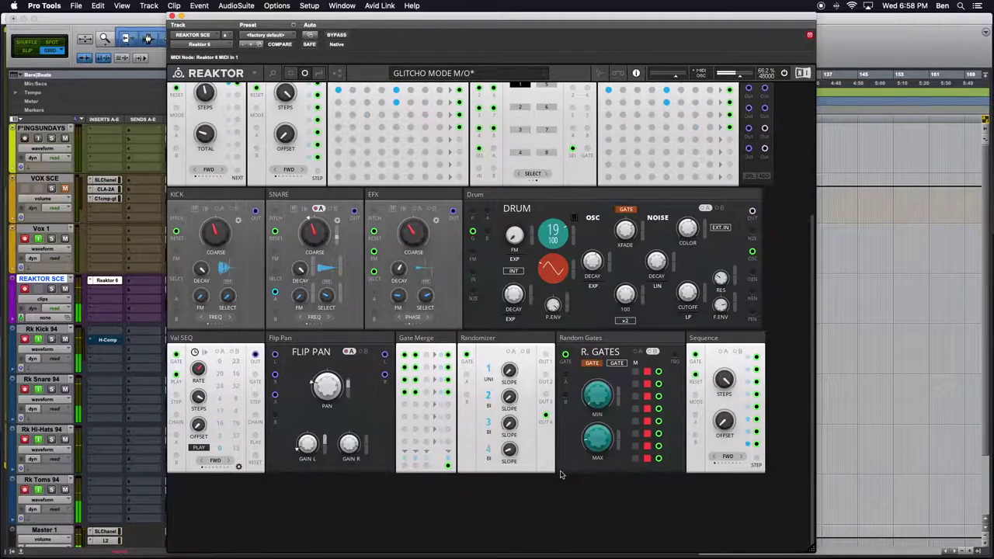
scroll(556, 376, up, 1)
scroll(556, 376, up, 5)
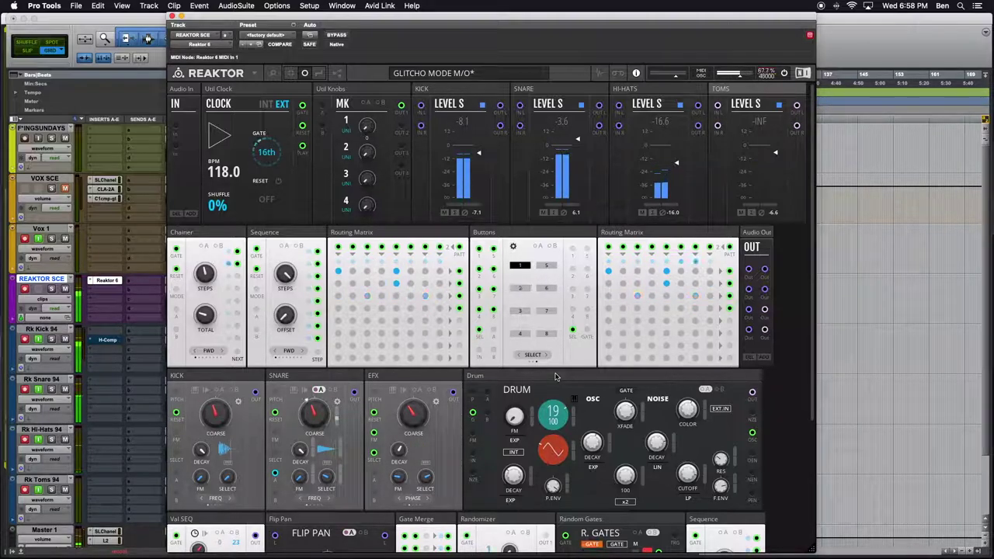
scroll(556, 376, down, 3)
scroll(556, 376, down, 1)
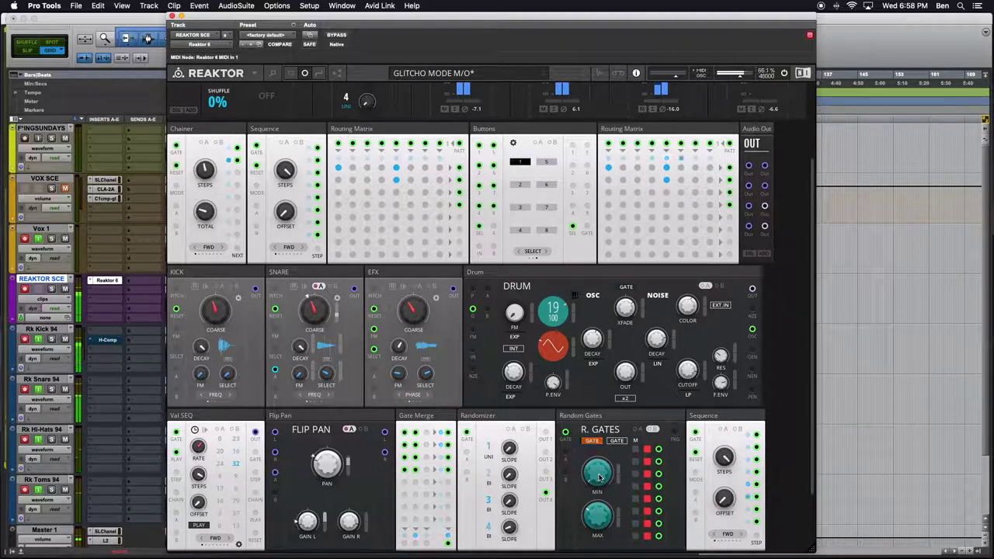
mouse_move(598, 475)
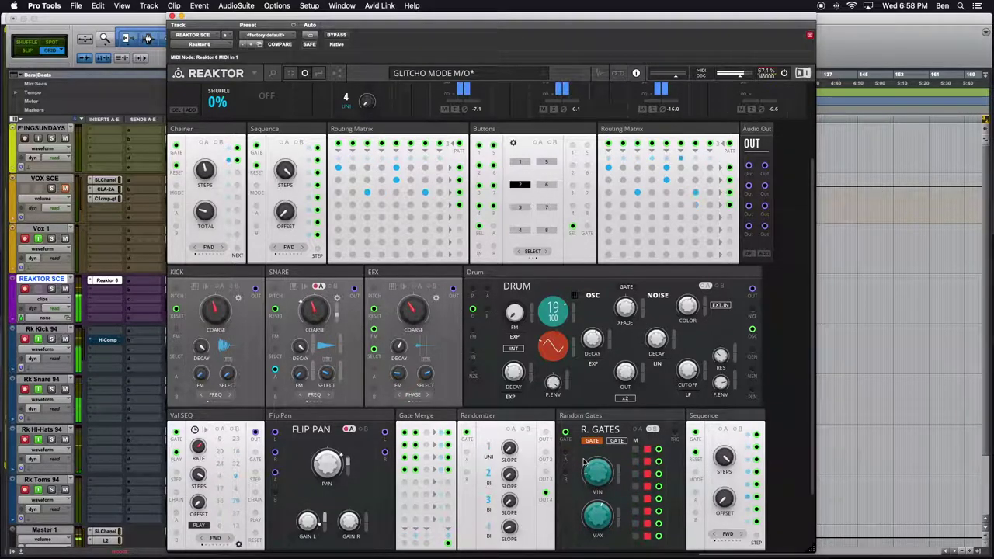
scroll(584, 462, up, 5)
scroll(574, 435, down, 8)
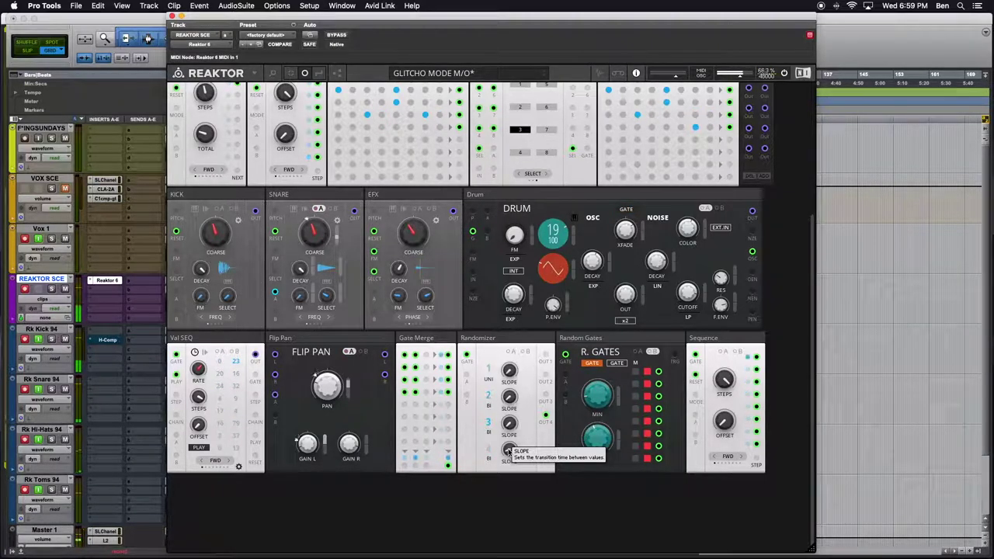
scroll(508, 450, up, 3)
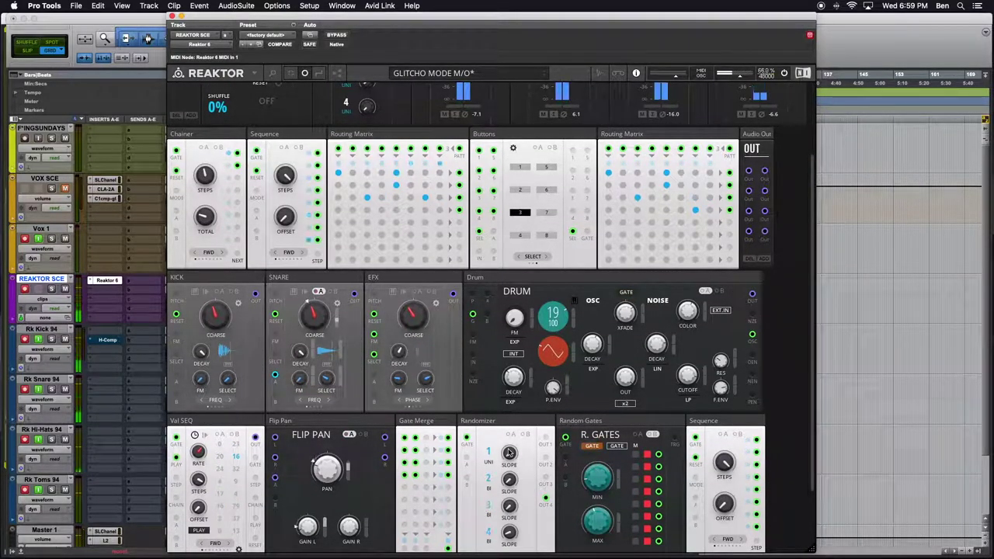
- Narrow the Reaktor window slightly and look over the rack's Drum, Random Gates and Sequence modules
drag(815, 555, 777, 556)
scroll(727, 477, up, 3)
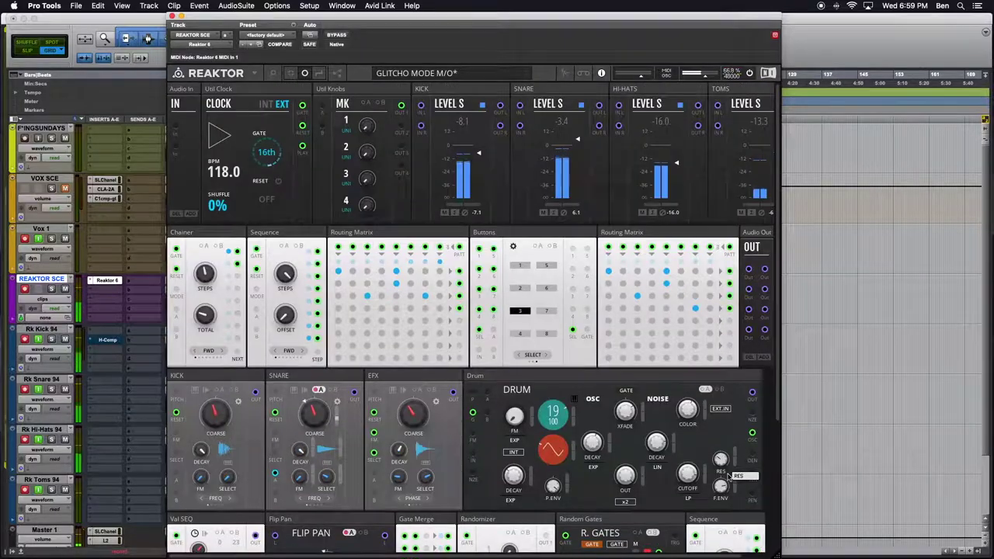
scroll(728, 477, down, 5)
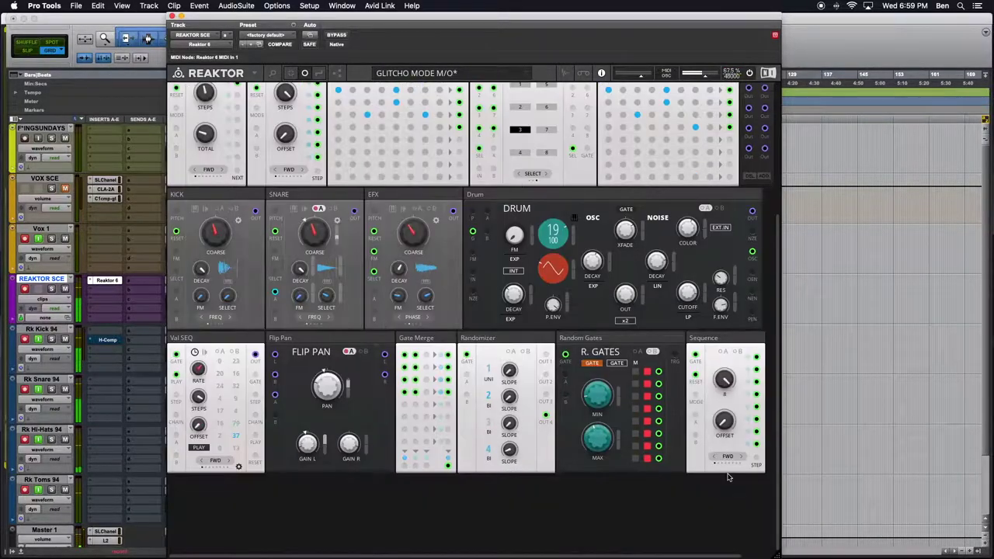
scroll(728, 476, up, 2)
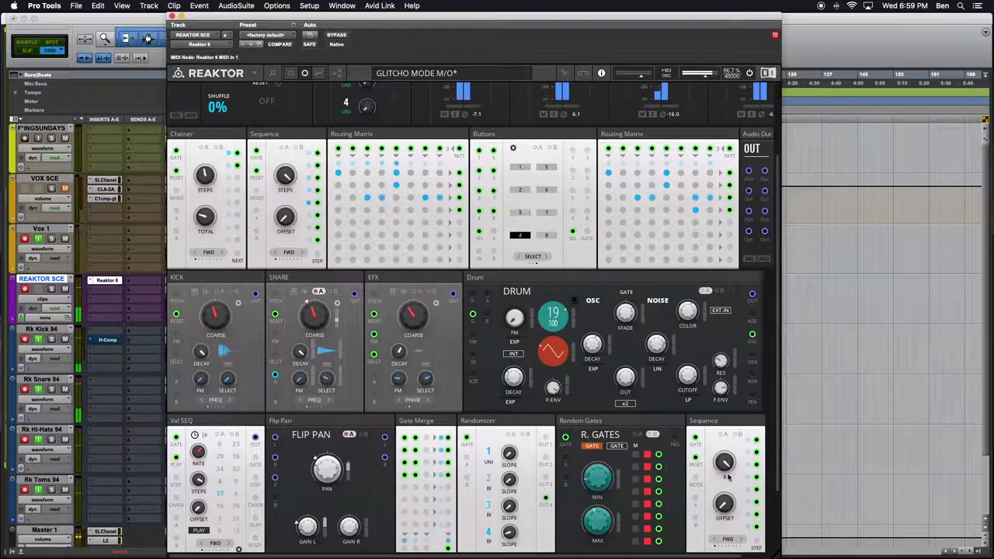
- Set the KICK mixer level to -8.1 and move the Reaktor window clear of the tracks' I/O column
scroll(482, 143, up, 5)
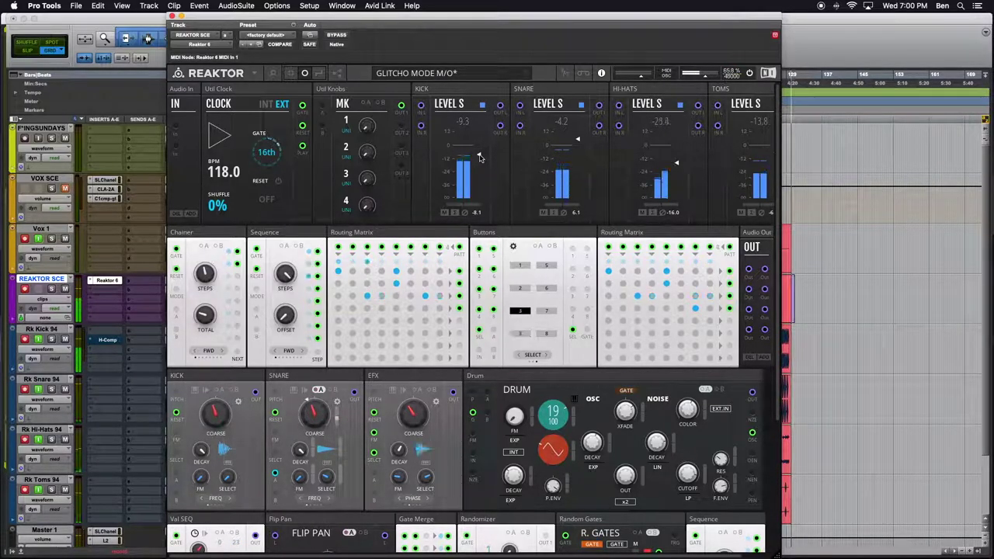
drag(494, 18, 552, 4)
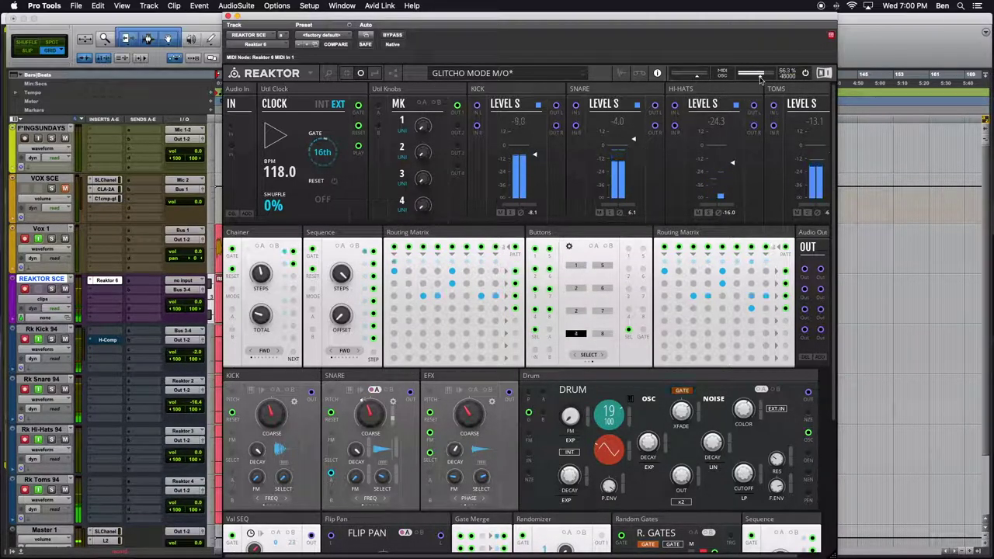
- Show the Mix window with the Reaktor window clear of its channel strips, and set the SNARE level to 6.3
key(super+equal)
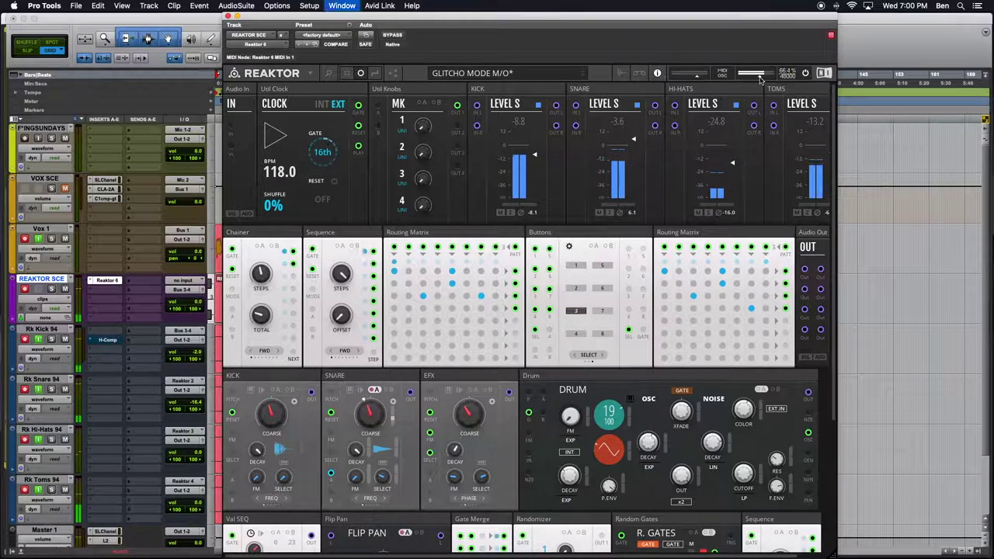
drag(545, 19, 609, 4)
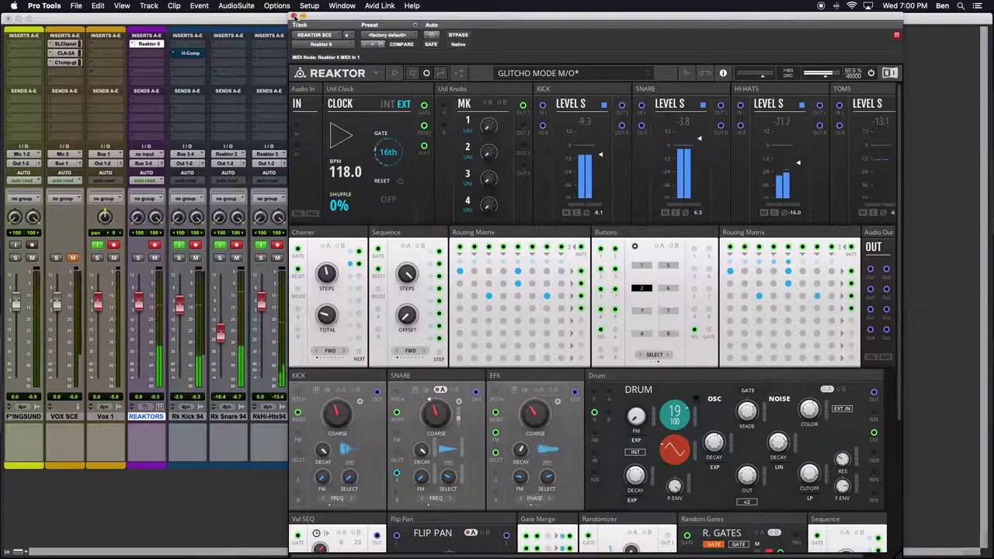
- Close the Reaktor window, return to the Edit window and mute the VOX SCE track
click(294, 16)
key(super+equal)
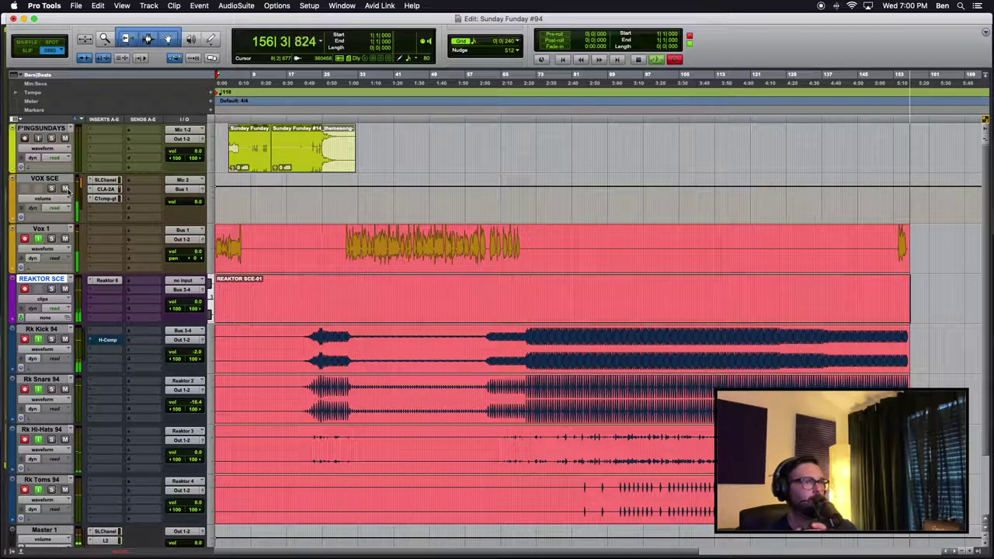
click(67, 191)
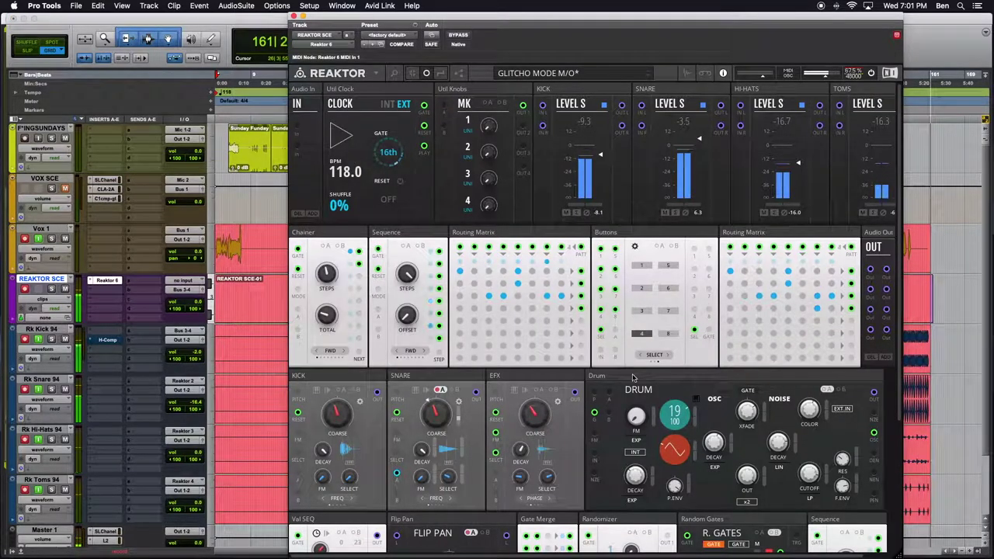
- Examine the Drum module's description and the rack's Random Gates, Routing Matrix and sequencing modules
mouse_move(631, 379)
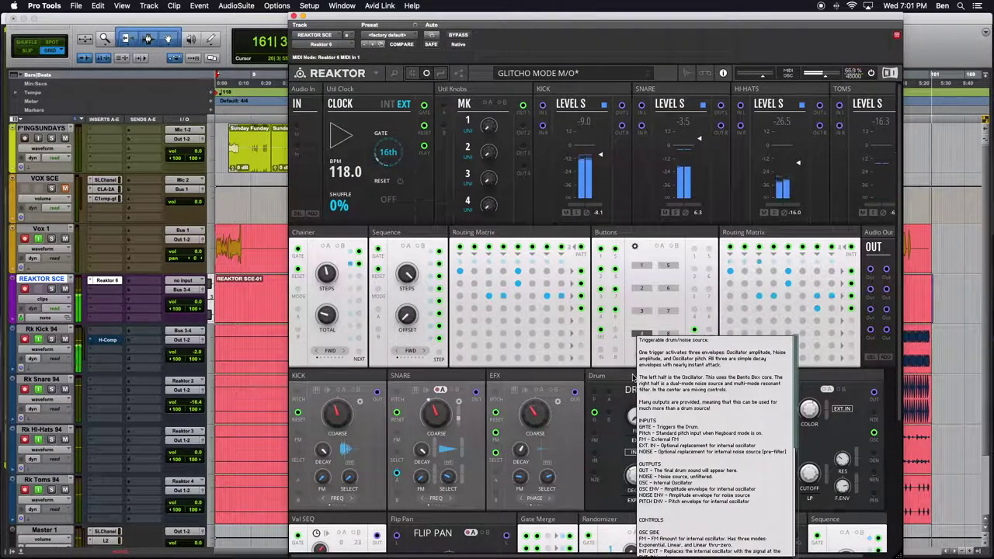
scroll(631, 379, down, 5)
scroll(480, 332, down, 2)
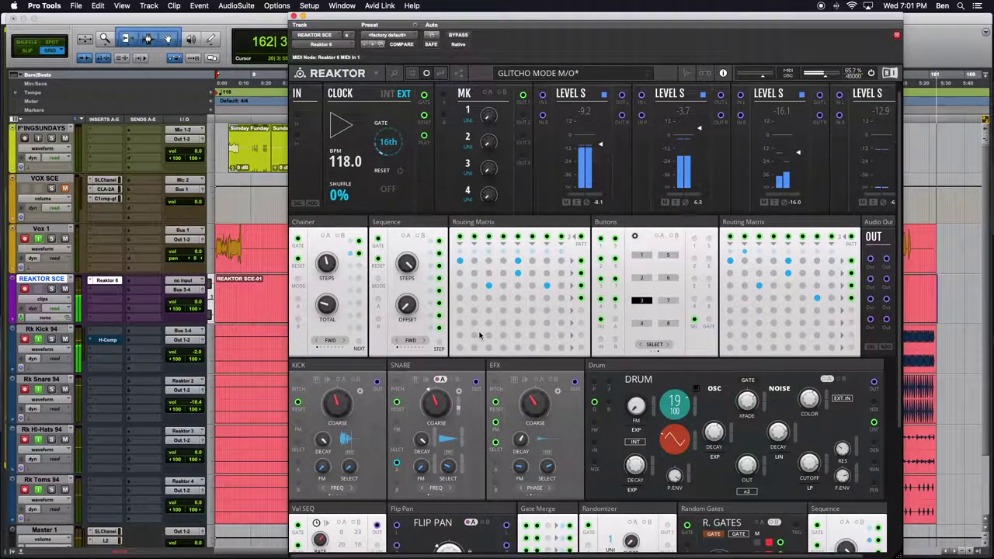
scroll(480, 332, down, 2)
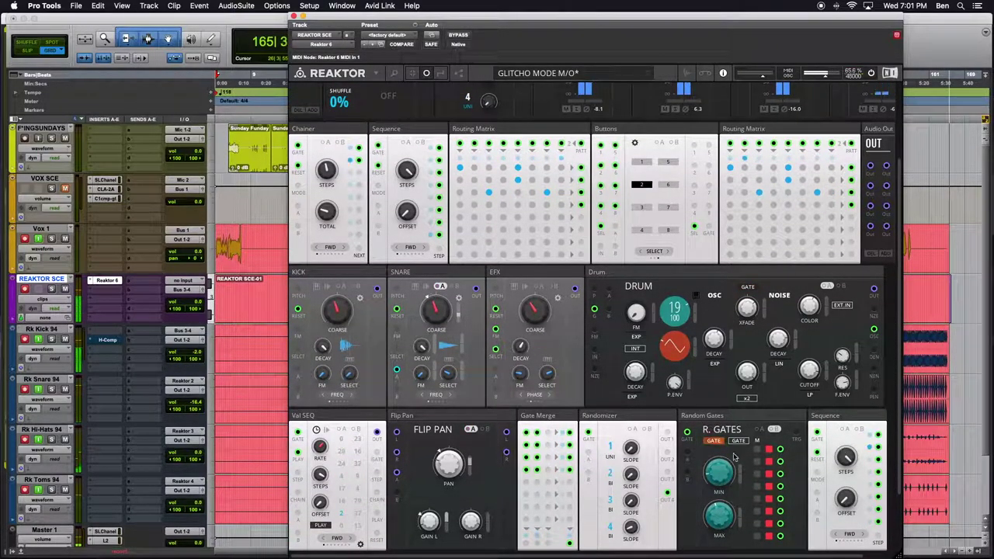
drag(714, 475, 729, 557)
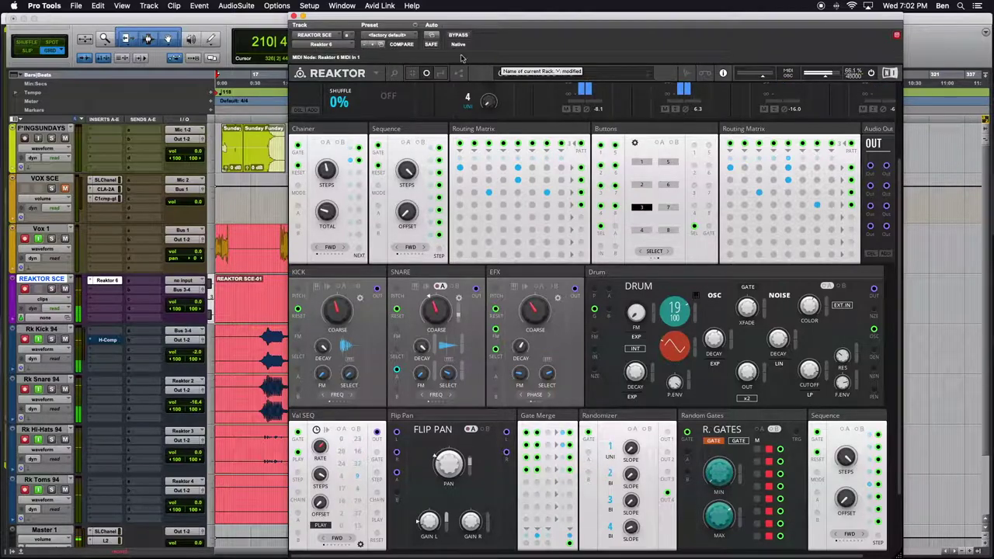
scroll(526, 339, up, 3)
scroll(525, 338, up, 2)
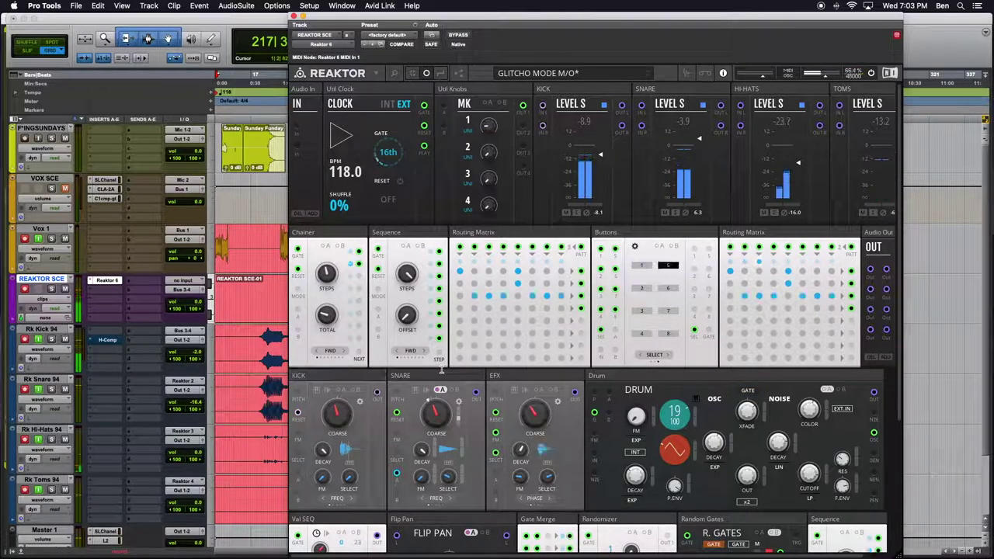
scroll(559, 403, down, 4)
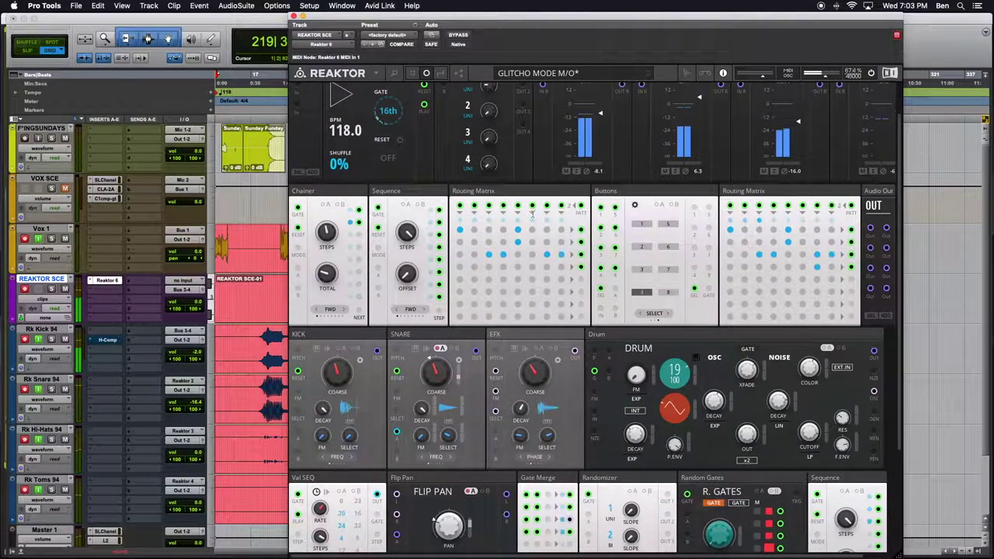
- Close the Reaktor window and zoom the Edit window in on the end of the clips being recorded, around bar 220
click(294, 15)
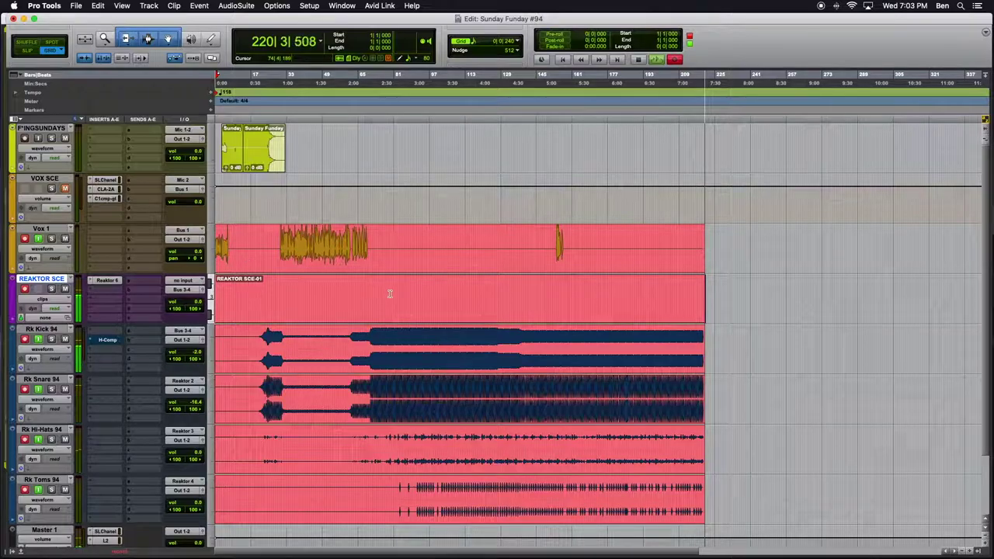
key(t)
key(t)
scroll(713, 418, right, 15)
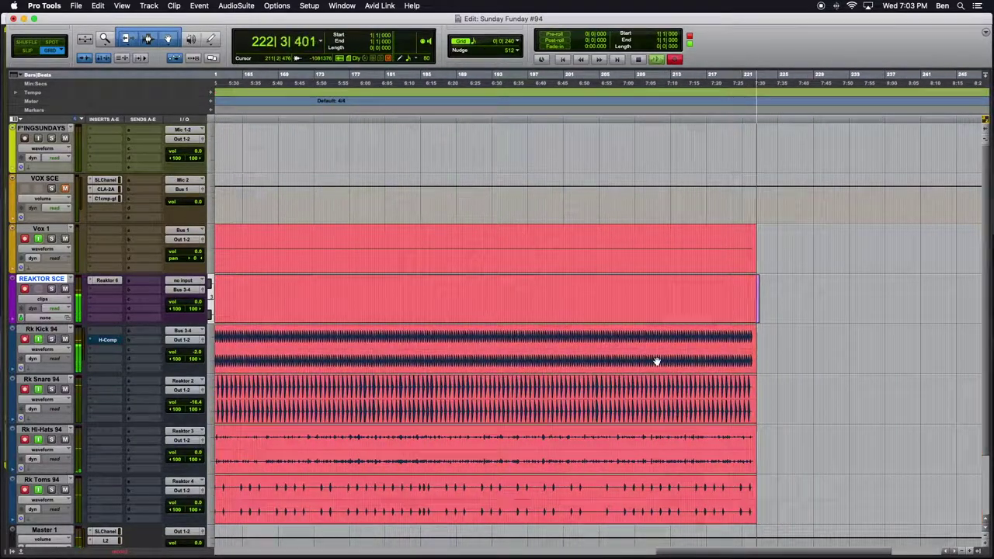
key(t)
key(t)
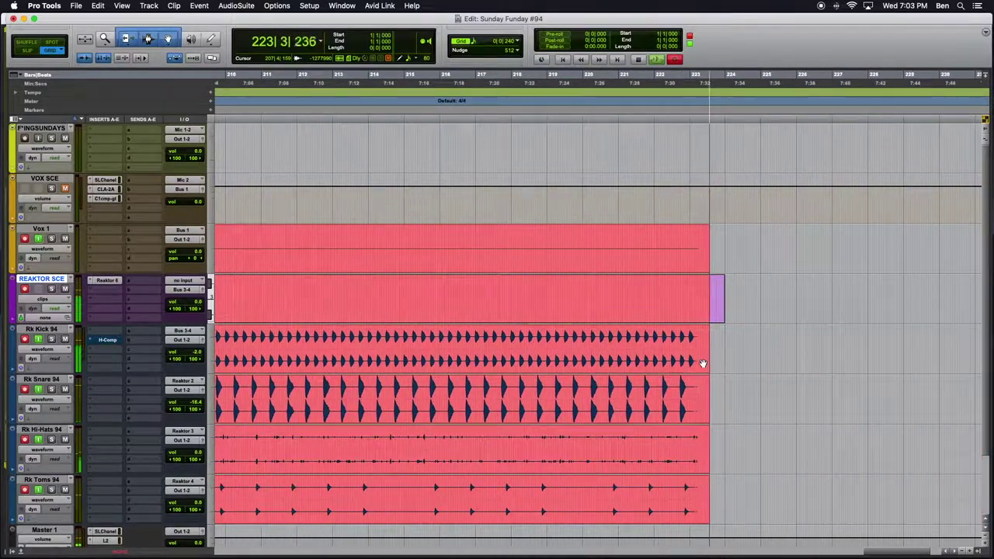
key(t)
key(t)
key(t)
key(t)
key(t)
key(t)
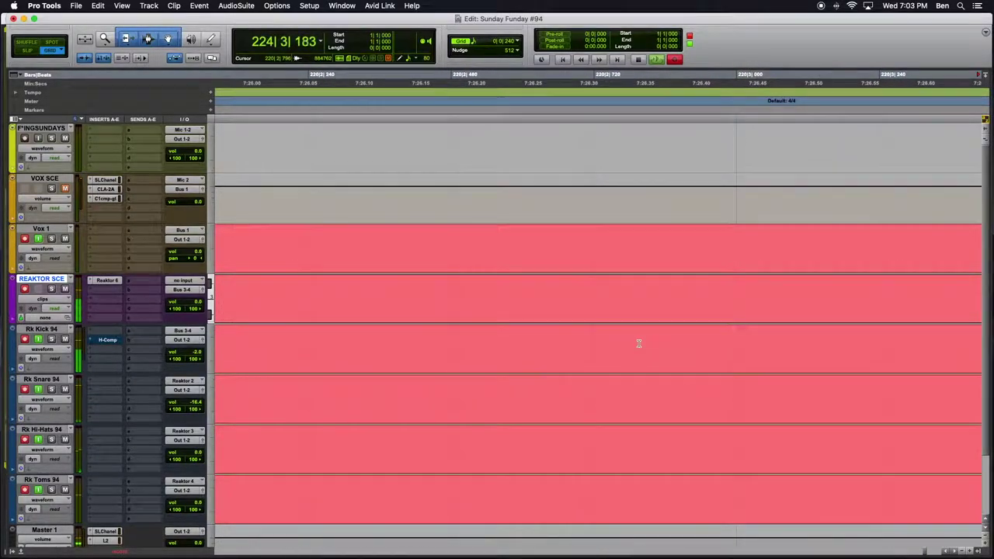
- Zoom the Edit window out until the recorded drum clips show from about bar 199 to the playhead
key(r)
key(r)
key(r)
key(r)
key(r)
key(r)
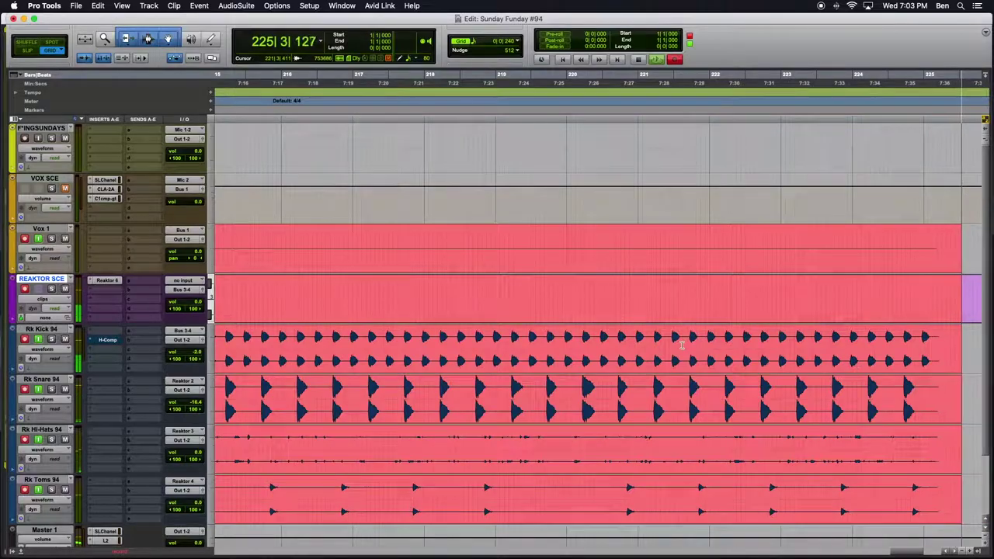
key(r)
key(r)
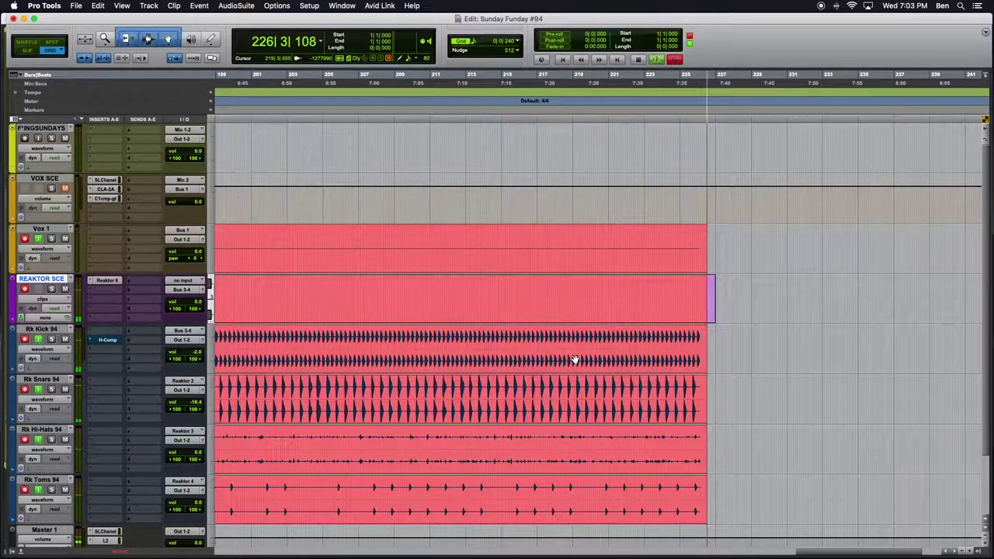
- Point out the Rk Kick, Snare, Hi-Hats and Toms tracks by selecting each in turn, switching to the Mix window partway
click(41, 329)
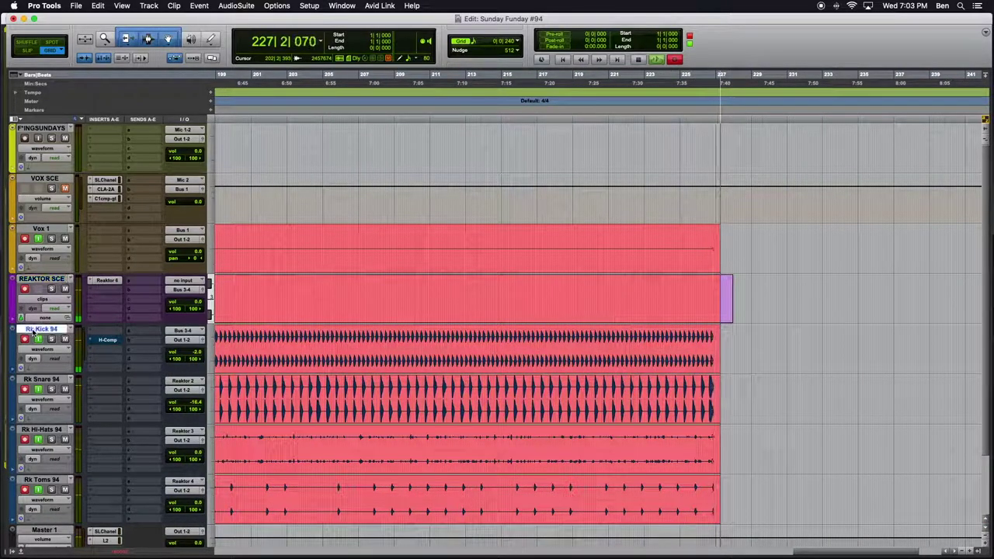
click(45, 379)
key(super+equal)
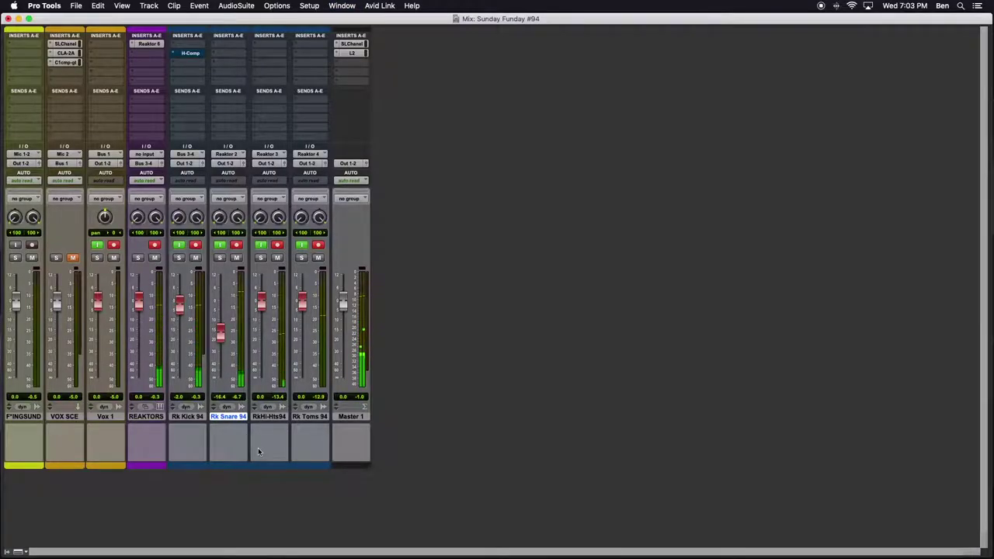
click(269, 417)
click(309, 417)
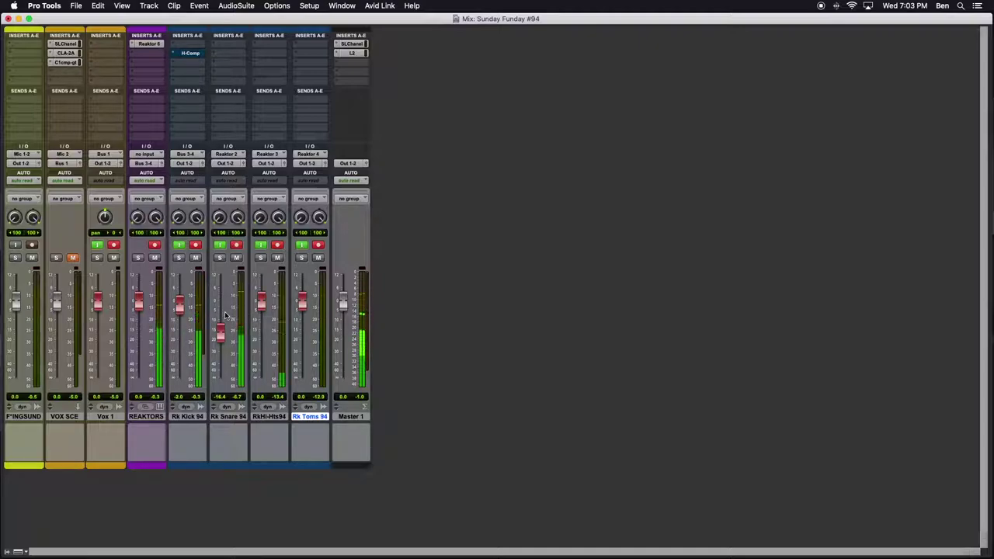
- Return to the Edit window and zoom out to show the entire recording from bar 1
key(super+equal)
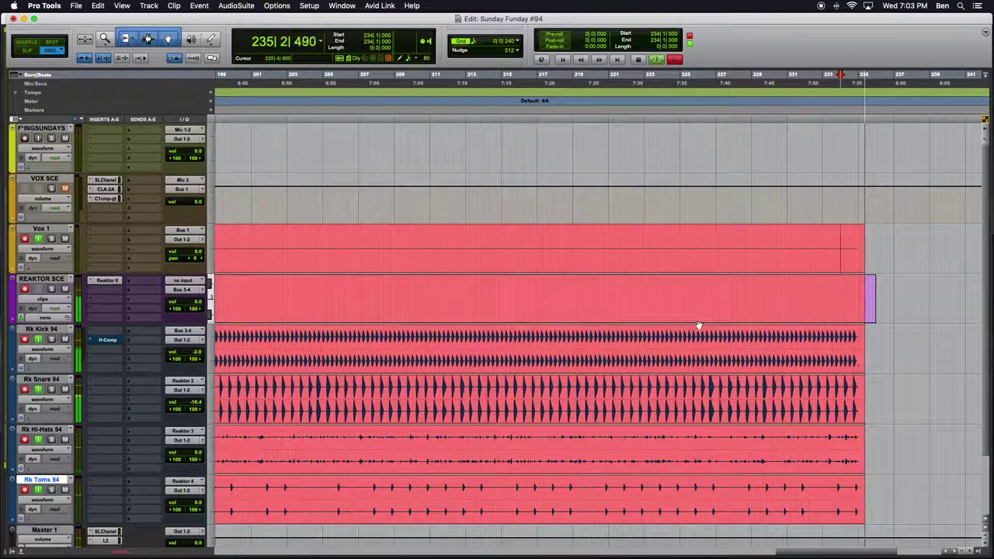
key(super+bracketleft)
key(super+bracketleft)
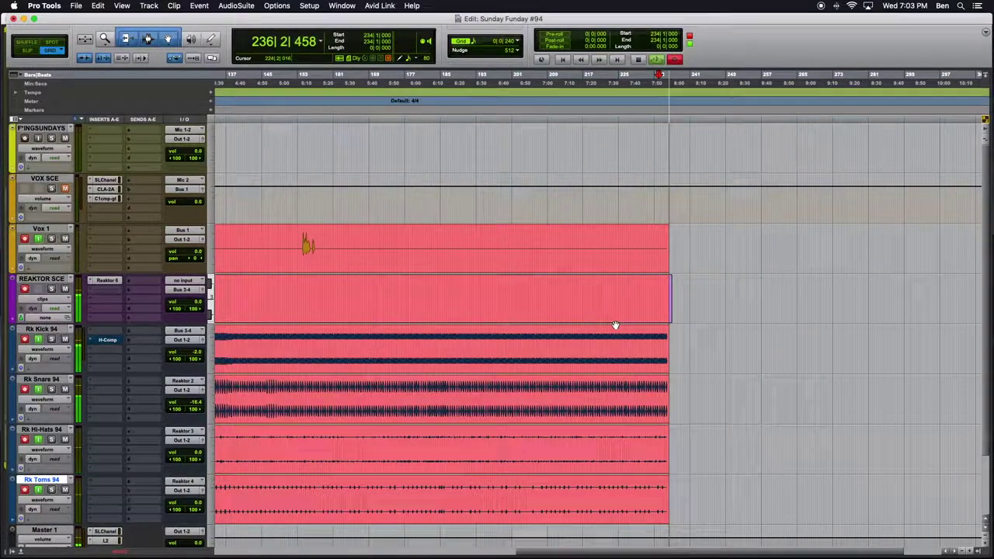
key(super+bracketleft)
key(super+bracketleft)
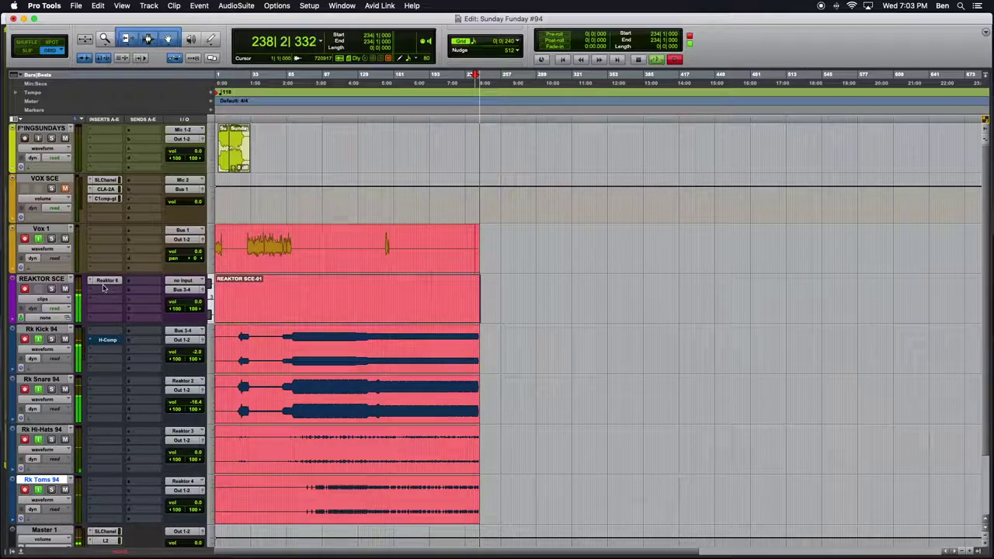
- Open the Reaktor 6 insert on the REAKTOR SCE track and examine the rack's drum and sequencing modules
click(106, 280)
scroll(674, 390, down, 5)
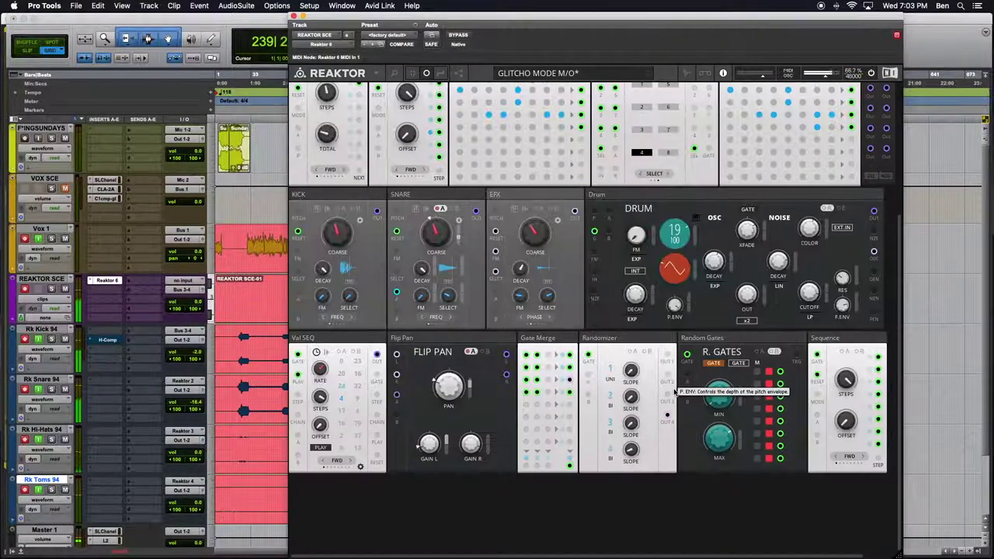
scroll(674, 391, up, 5)
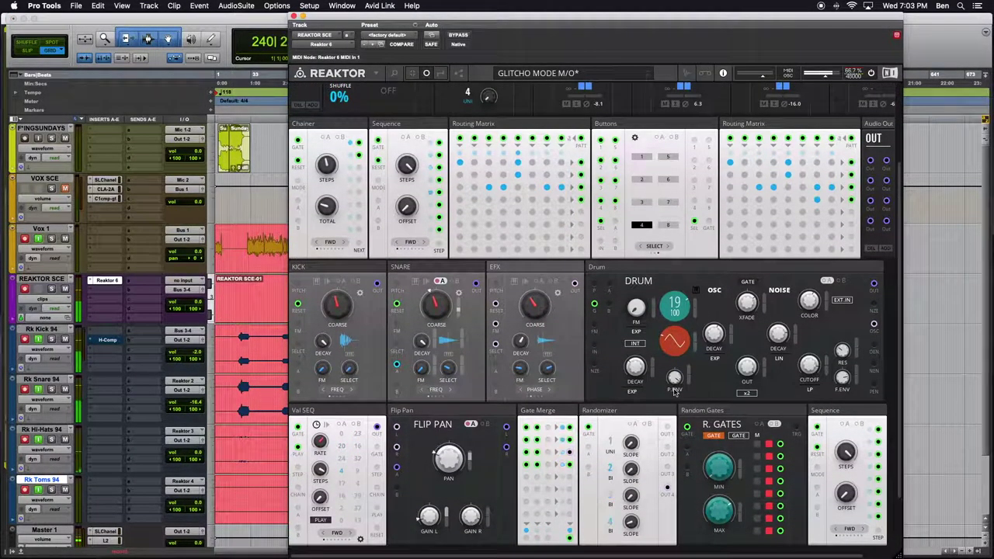
scroll(674, 391, up, 1)
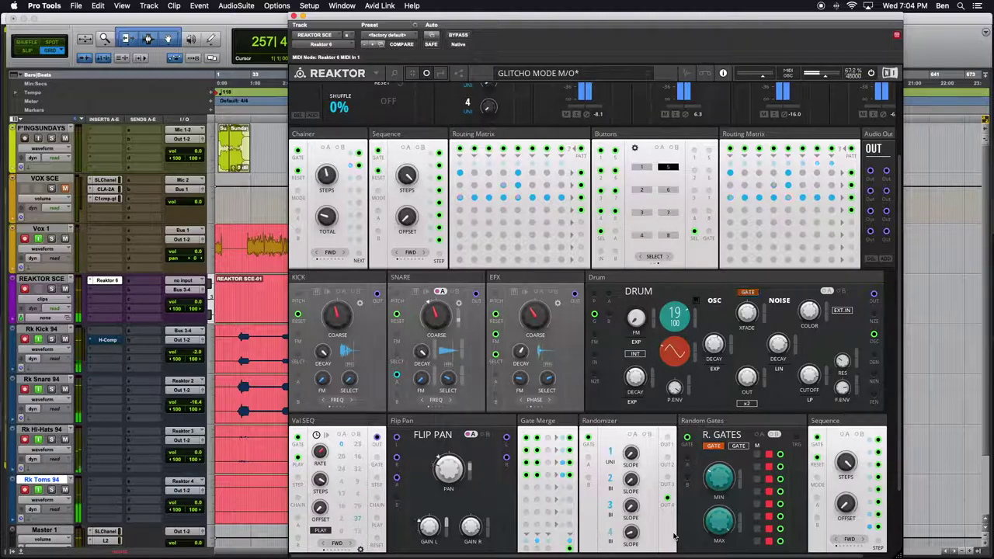
- Show the patch cables in Reaktor, inspect the wiring across the whole rack, and hide the cables again
click(441, 73)
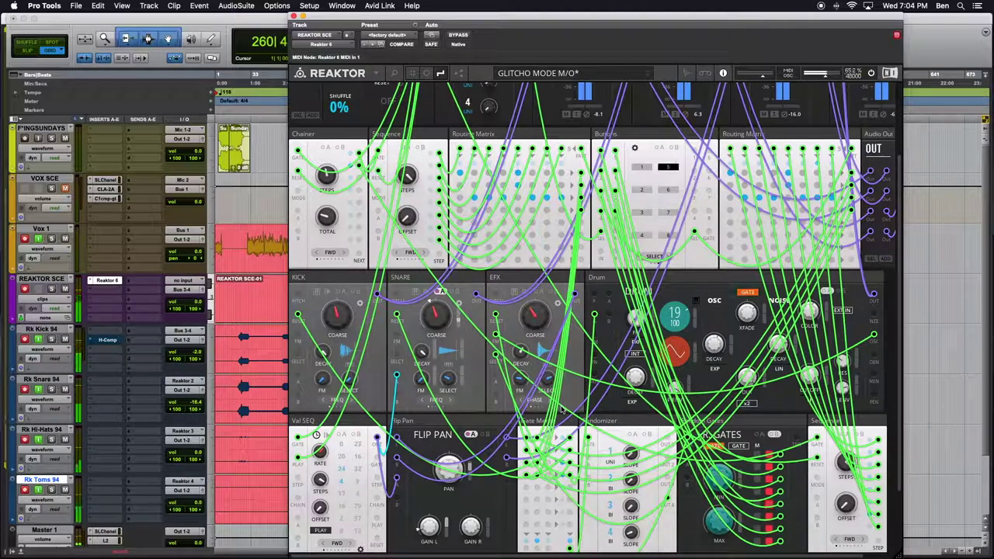
scroll(562, 409, up, 3)
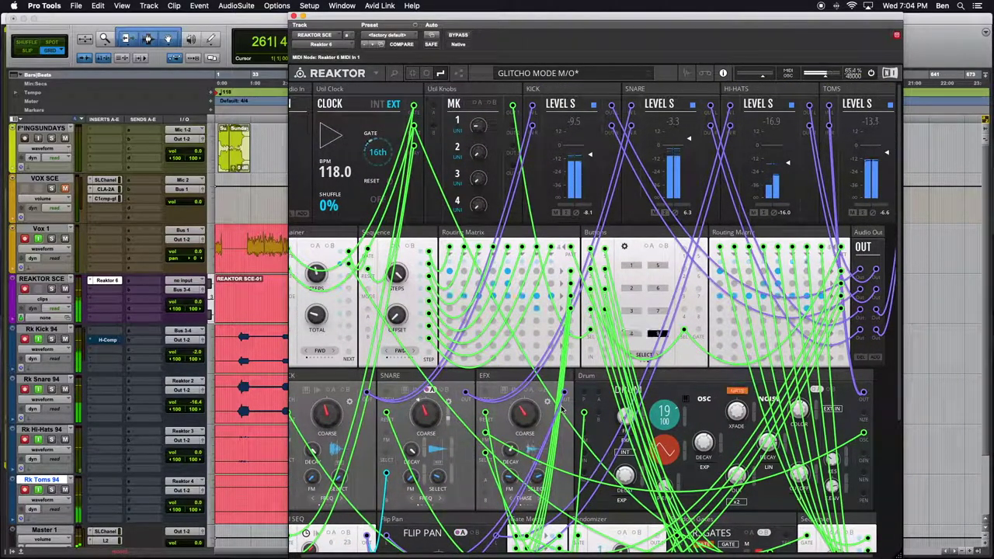
scroll(562, 410, down, 5)
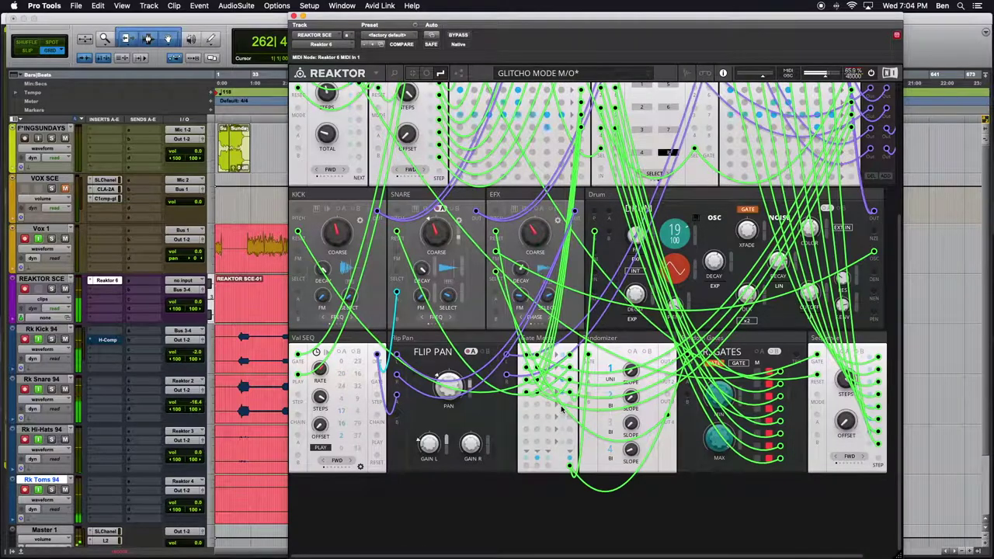
scroll(562, 410, up, 5)
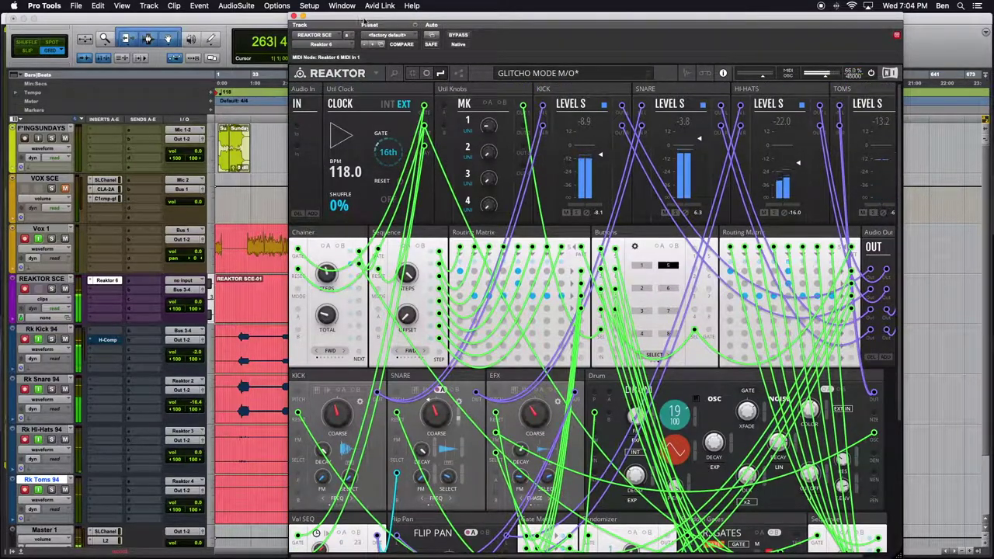
click(425, 74)
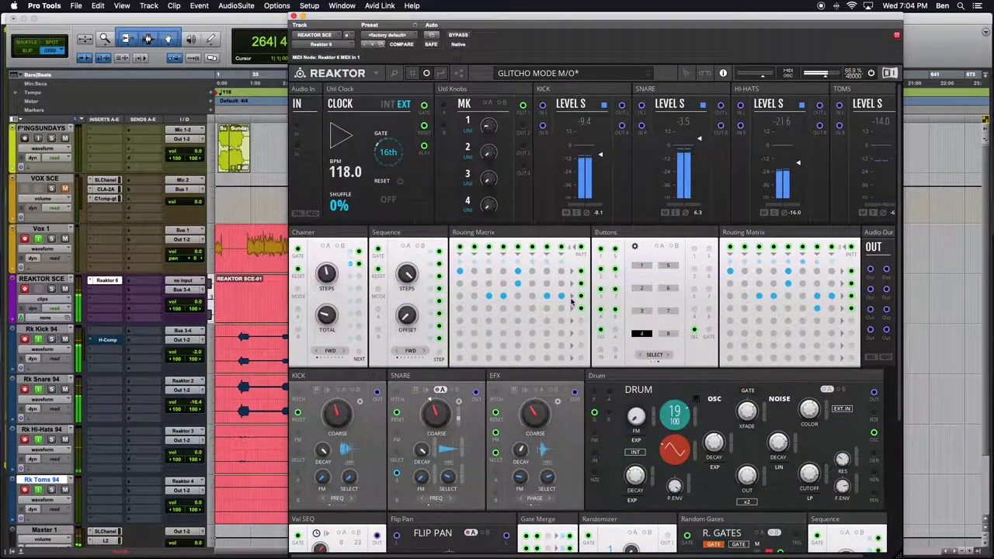
- Adjust the MIN knob of the Random Gates module, which chooses the lowest gate that can be triggered
scroll(571, 302, down, 5)
scroll(571, 301, up, 2)
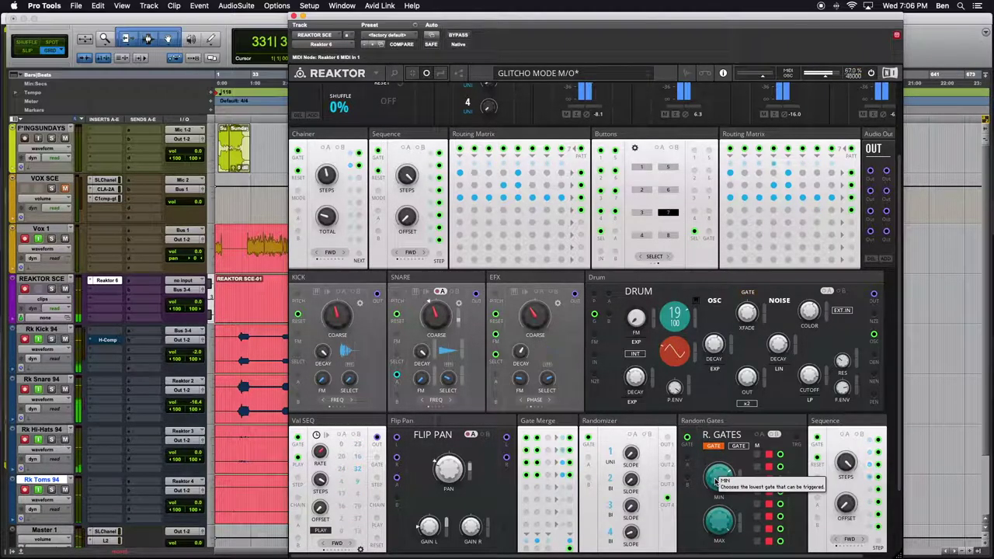
drag(713, 474, 718, 458)
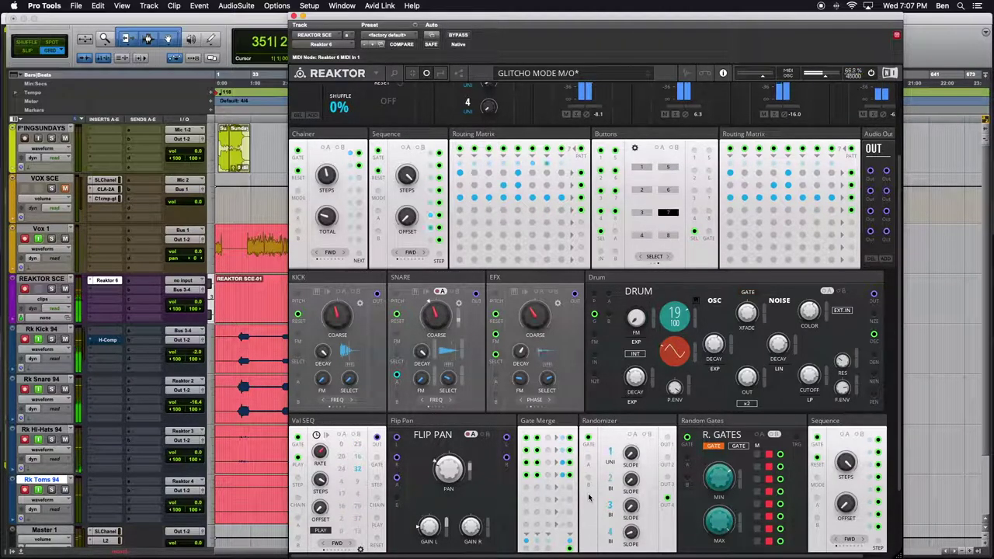
- Move the Reaktor window clear of the track controls, then unmute VOX SCE briefly and mute it again
drag(513, 21, 466, 21)
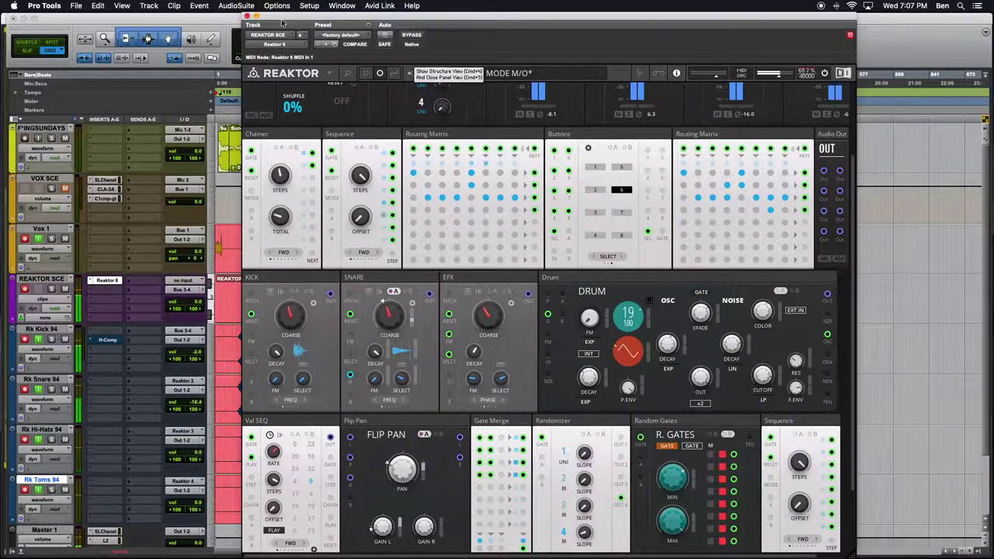
drag(330, 15, 311, 6)
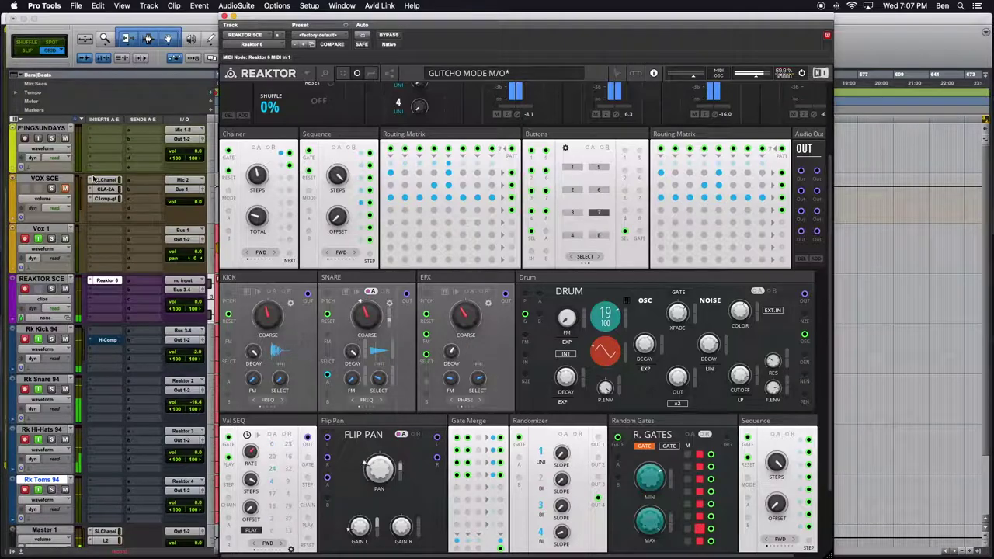
click(66, 189)
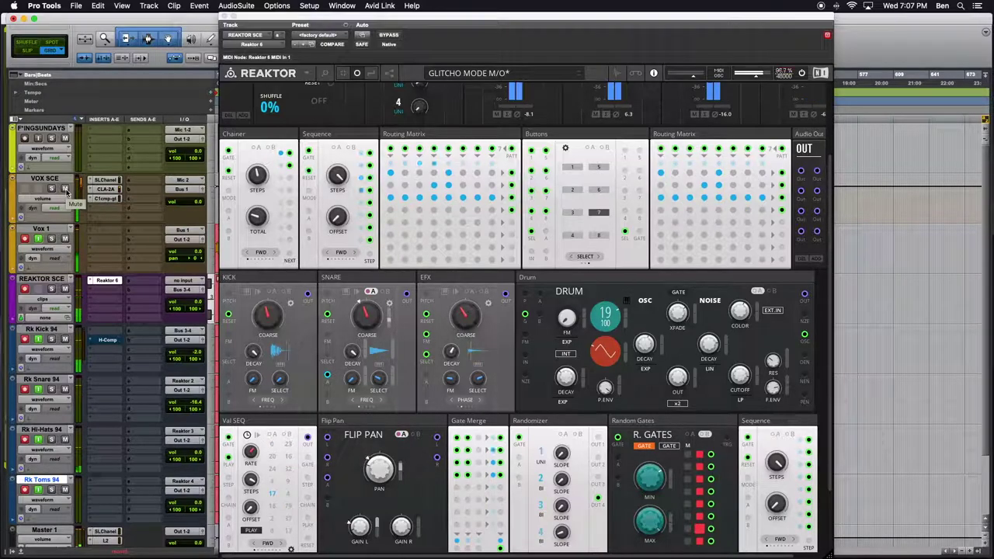
click(66, 188)
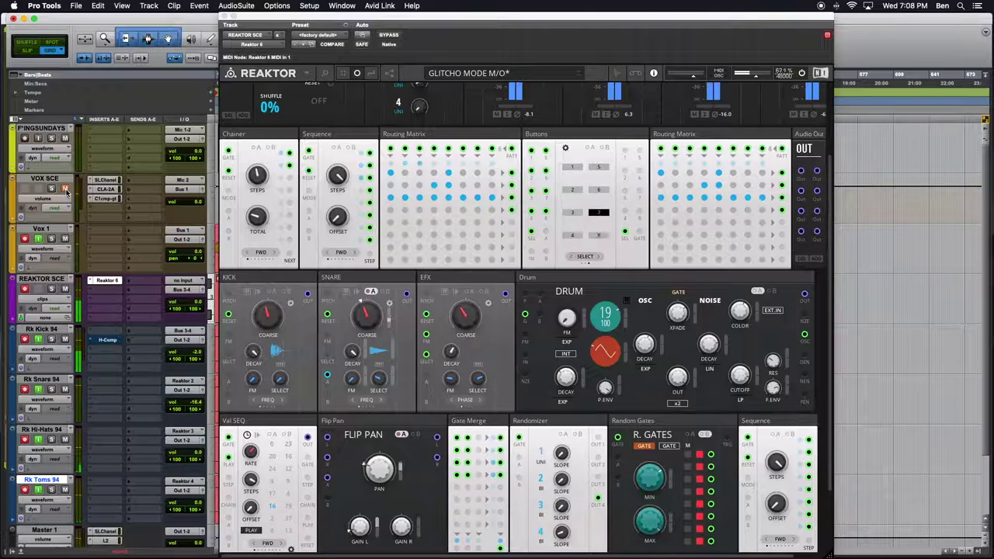
- Look over the lower drum tracks and vary the Random Gates MIN value while the pattern plays
scroll(84, 392, down, 3)
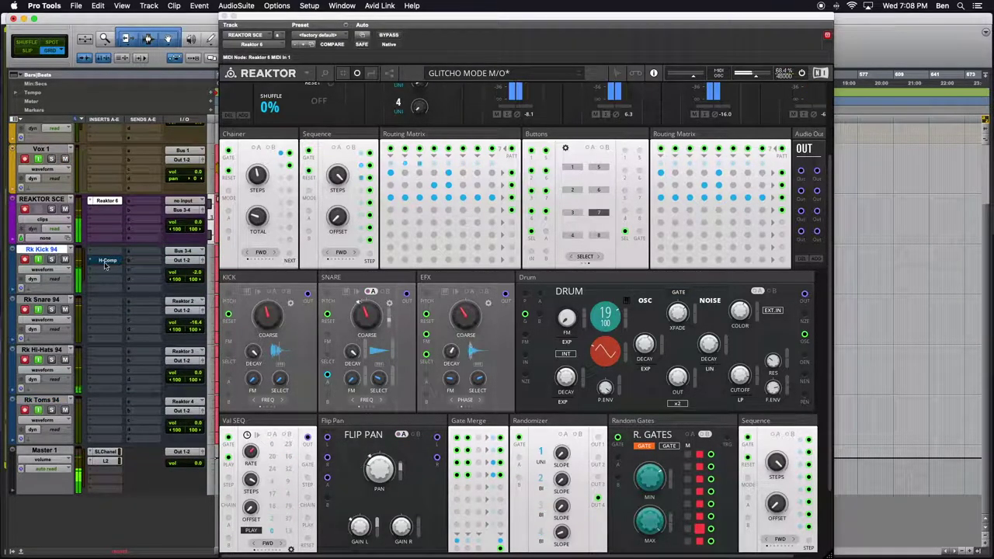
scroll(51, 248, up, 3)
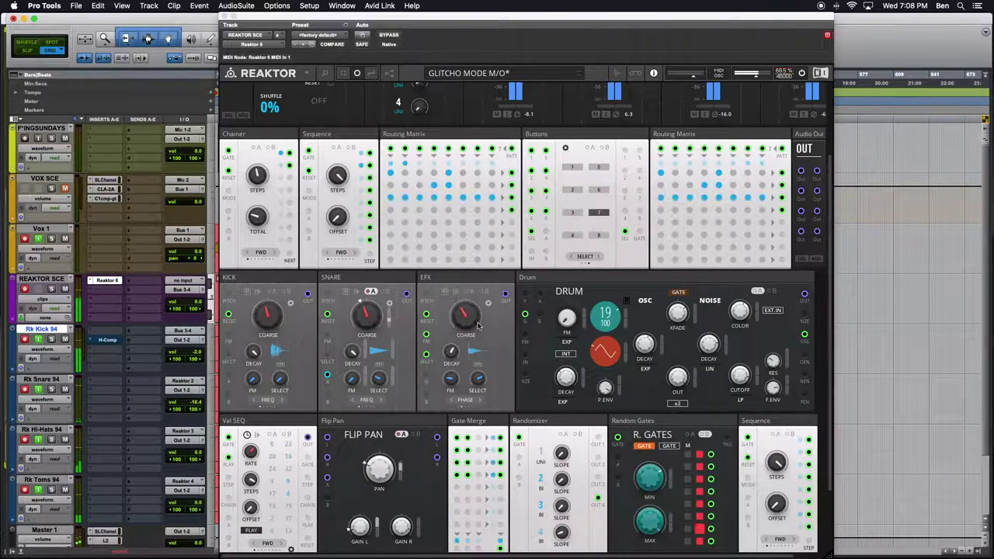
click(652, 480)
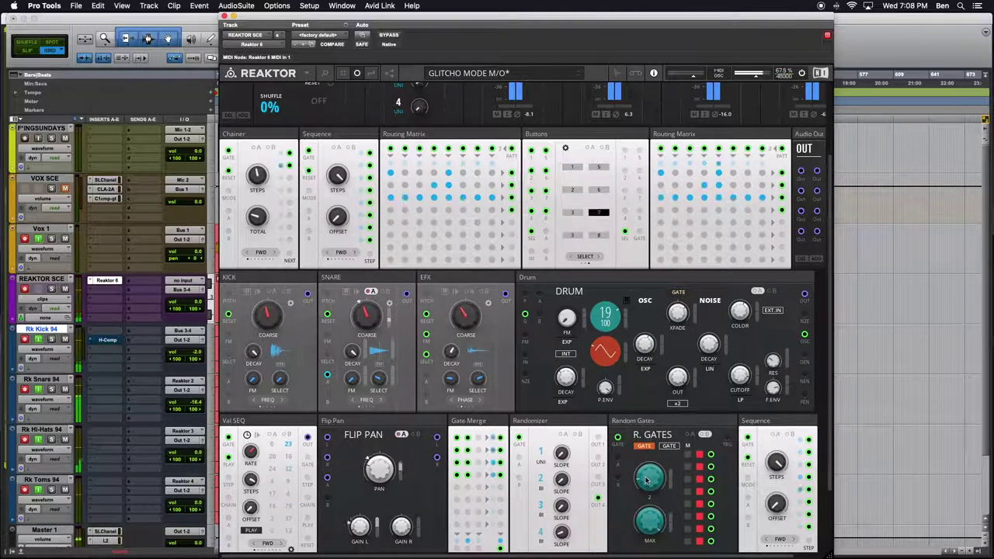
drag(646, 480, 650, 548)
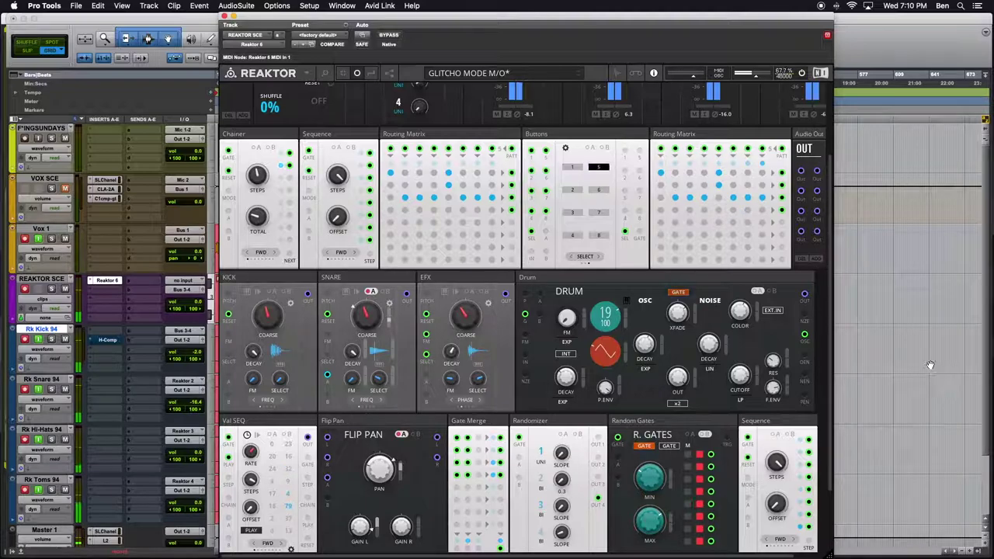
- Bring the end of the clips being recorded into view beside the Reaktor window, around bar 433
key(t)
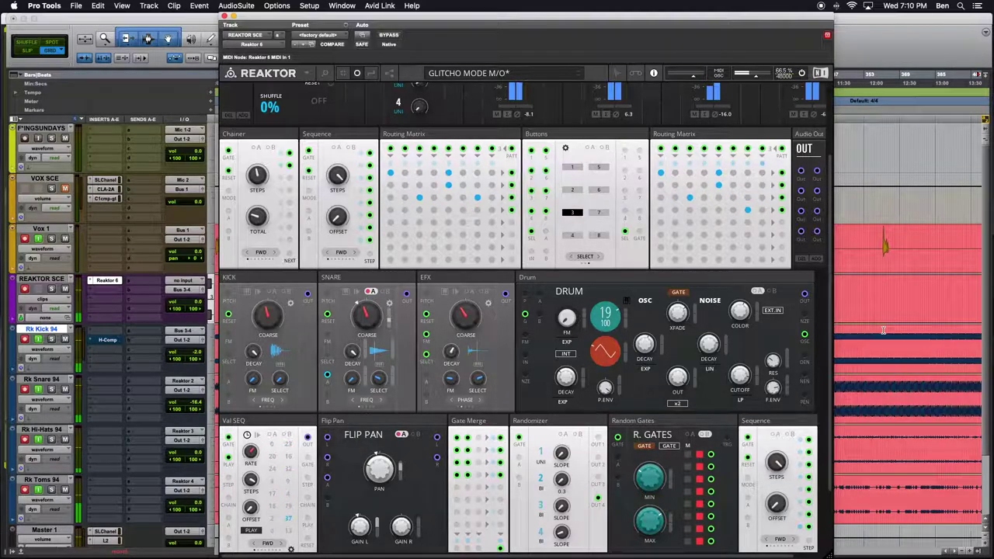
scroll(864, 307, down, 2)
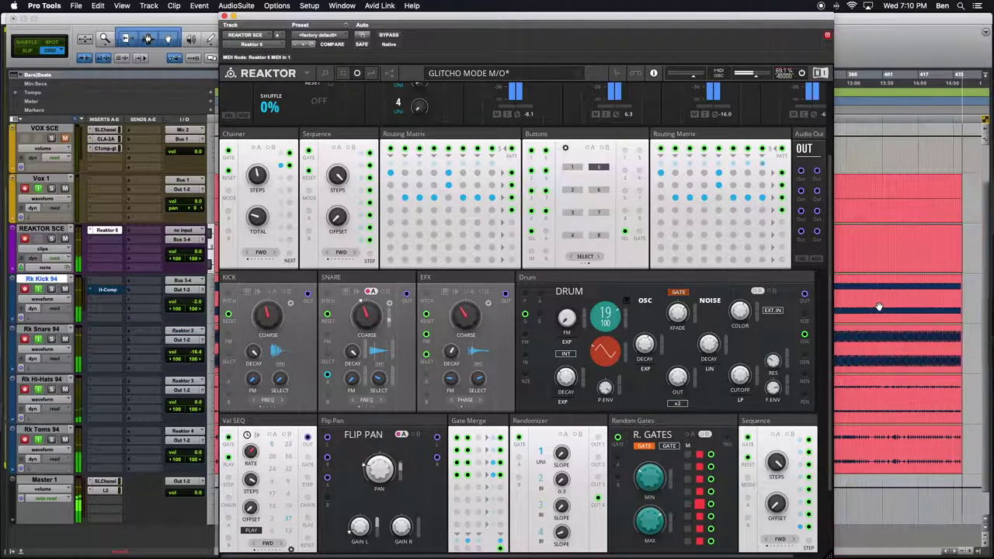
scroll(870, 307, right, 5)
scroll(878, 307, up, 2)
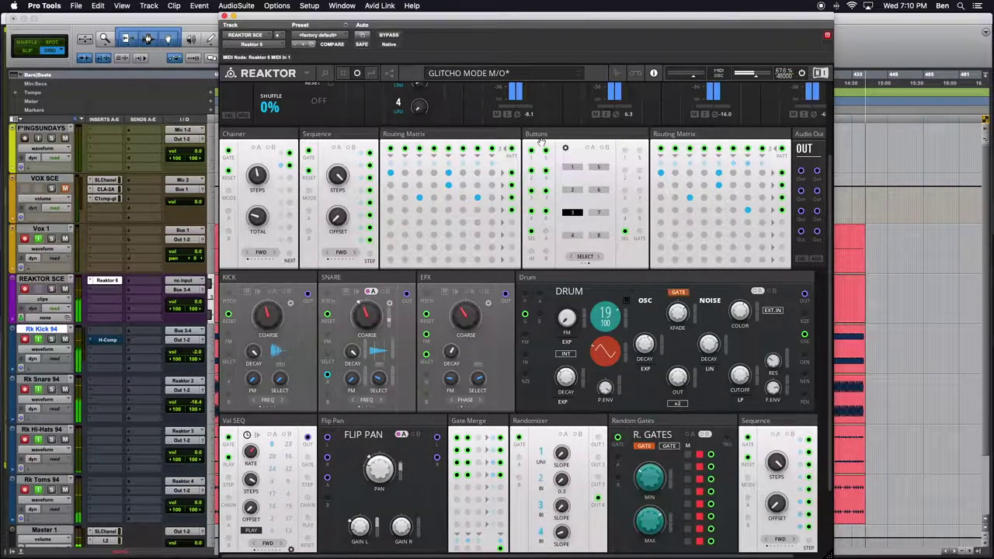
- Show the patch cables again, examine the connections between the clock, sequencers, matrices and drum modules, and hide the cables
click(358, 74)
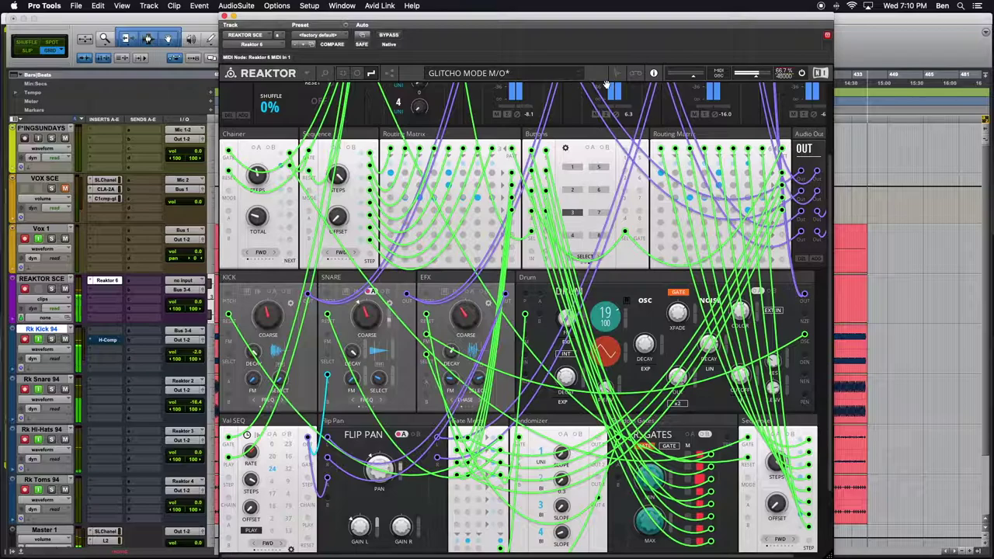
scroll(647, 301, up, 1)
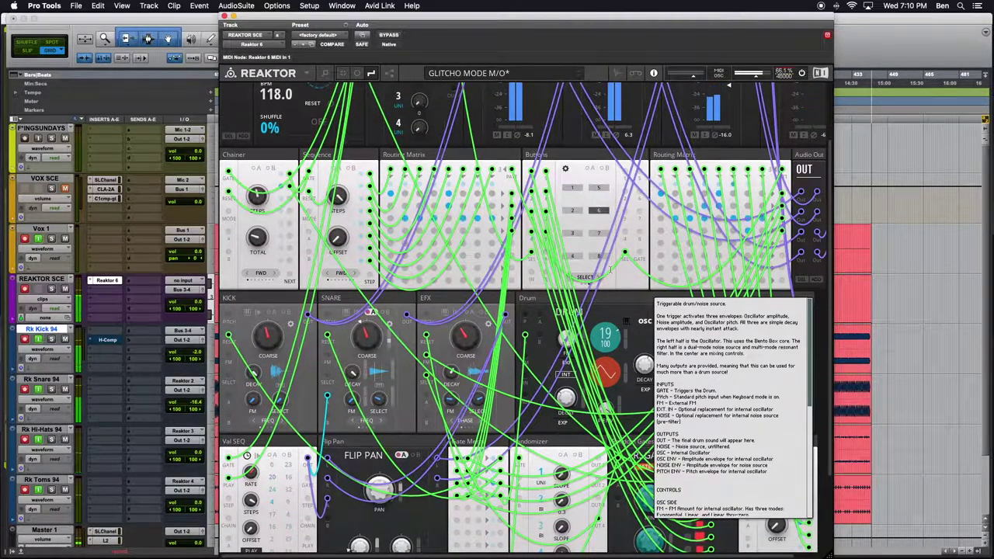
scroll(611, 270, up, 2)
scroll(611, 270, down, 1)
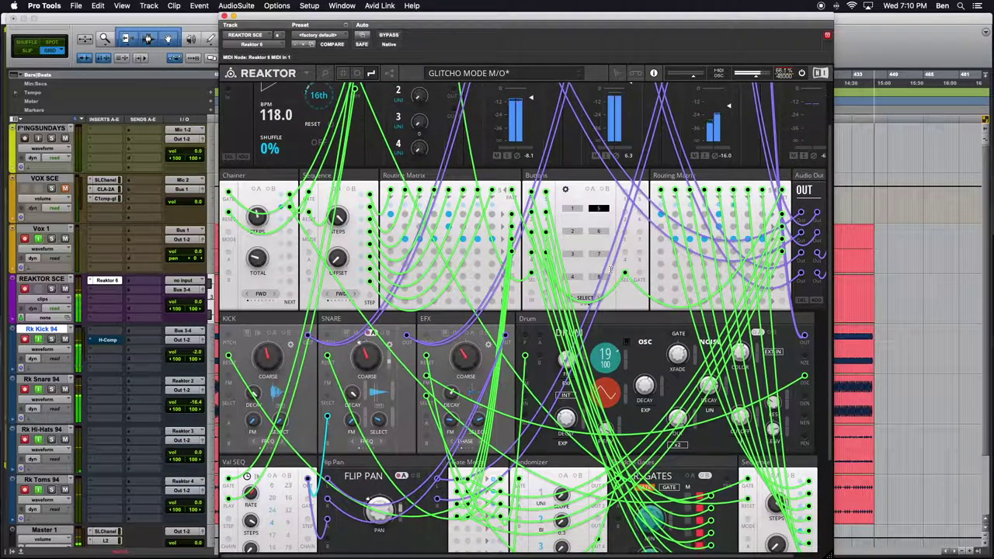
scroll(610, 269, down, 2)
scroll(610, 269, down, 2)
scroll(610, 270, up, 1)
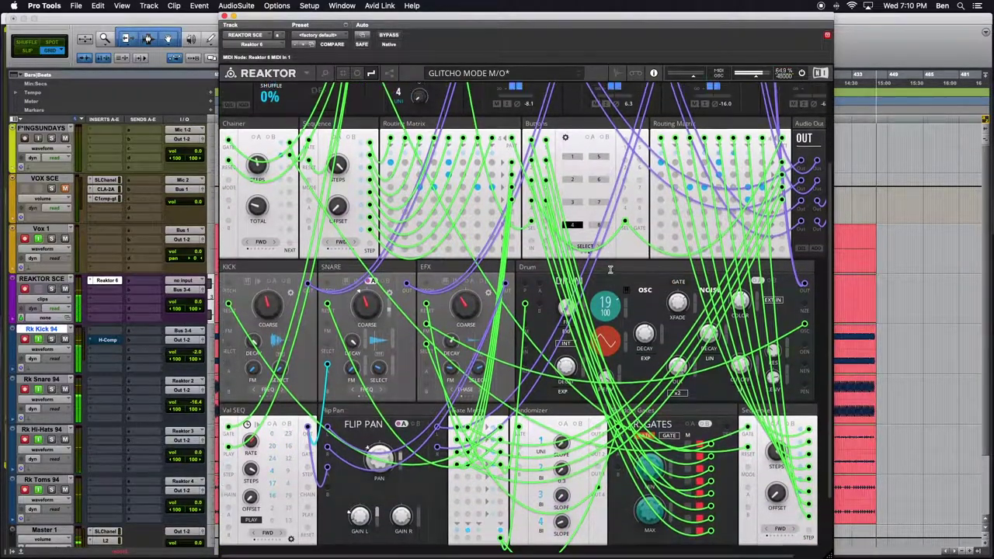
scroll(610, 270, up, 3)
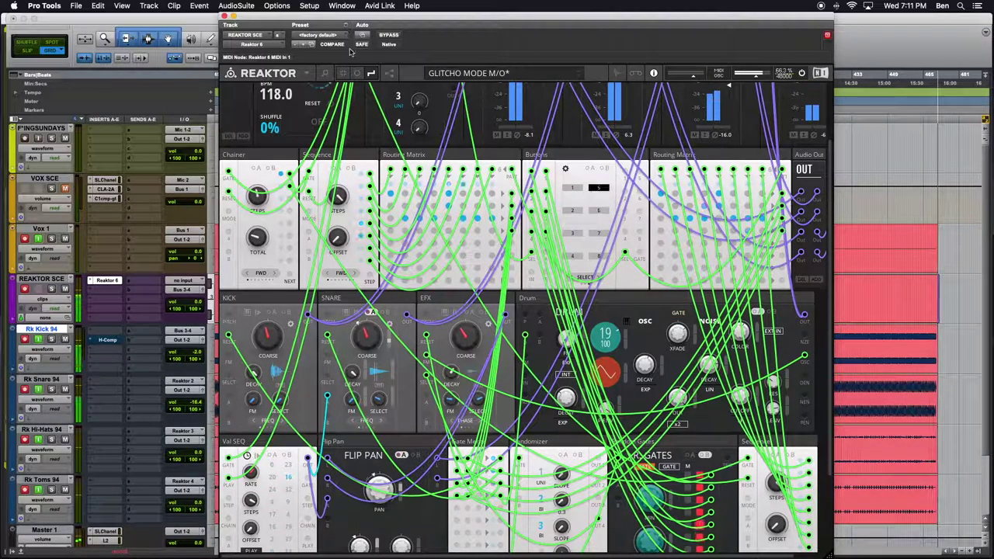
click(358, 73)
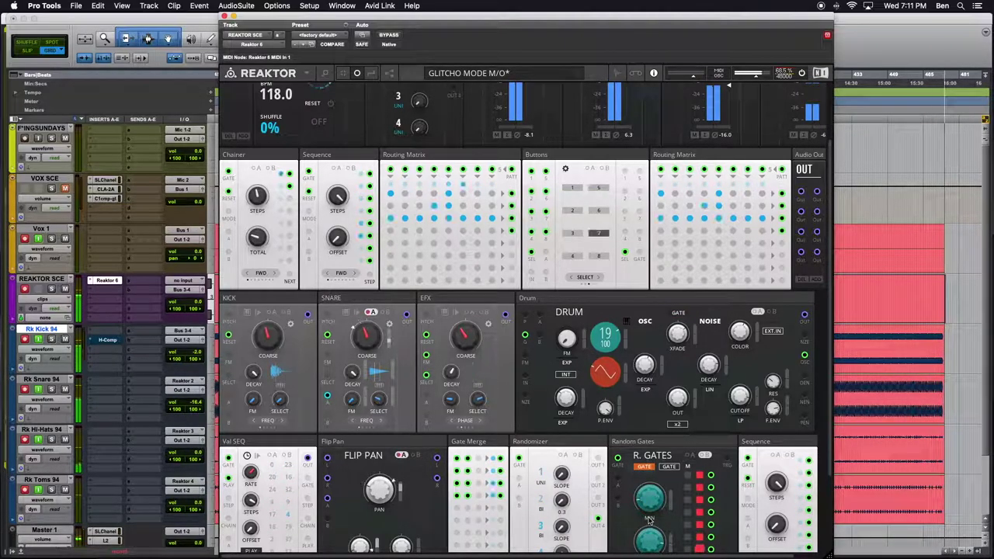
- Show the patch cables and examine the wiring between the clock, sequencers, routing matrices, drum modules and Random Gates
scroll(664, 526, down, 2)
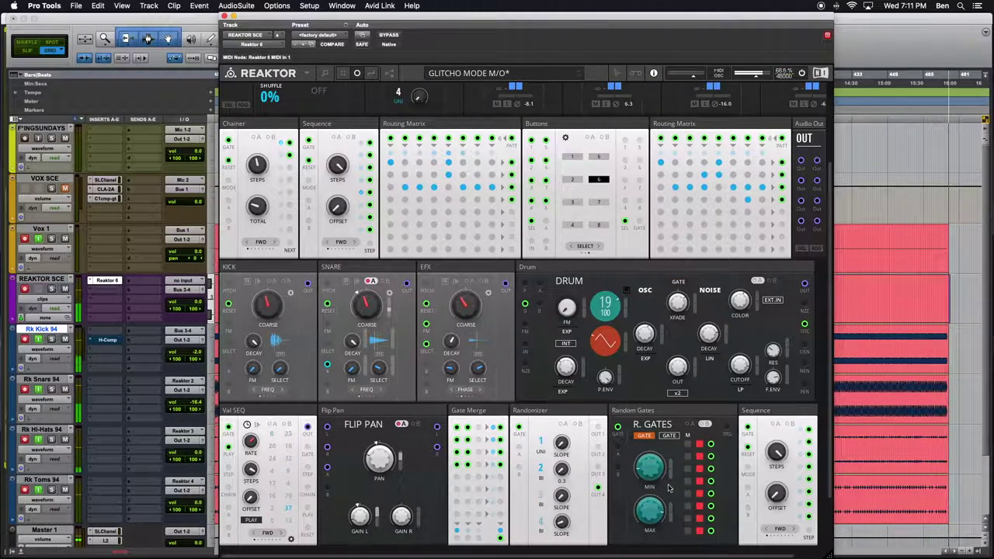
scroll(648, 518, up, 3)
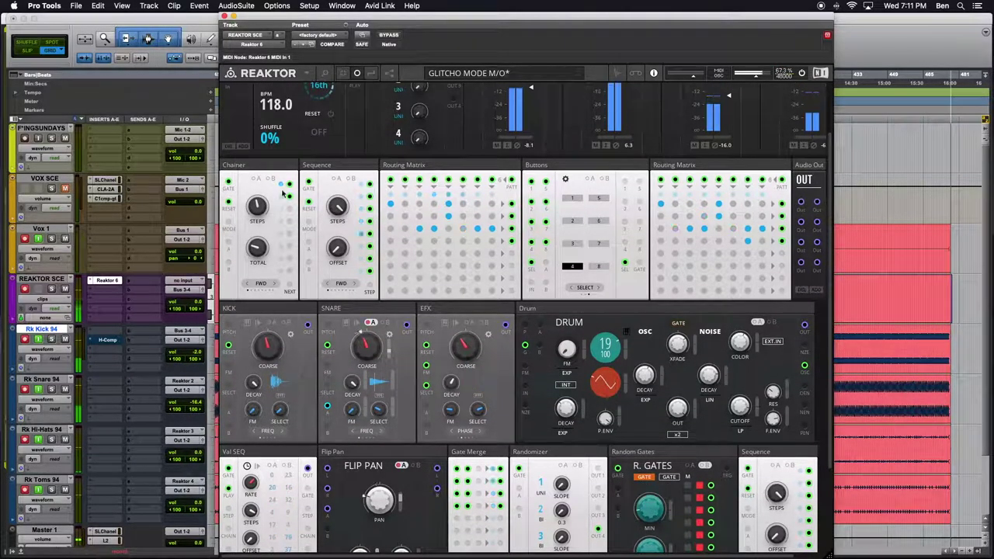
click(371, 74)
scroll(404, 335, down, 1)
scroll(404, 335, down, 1)
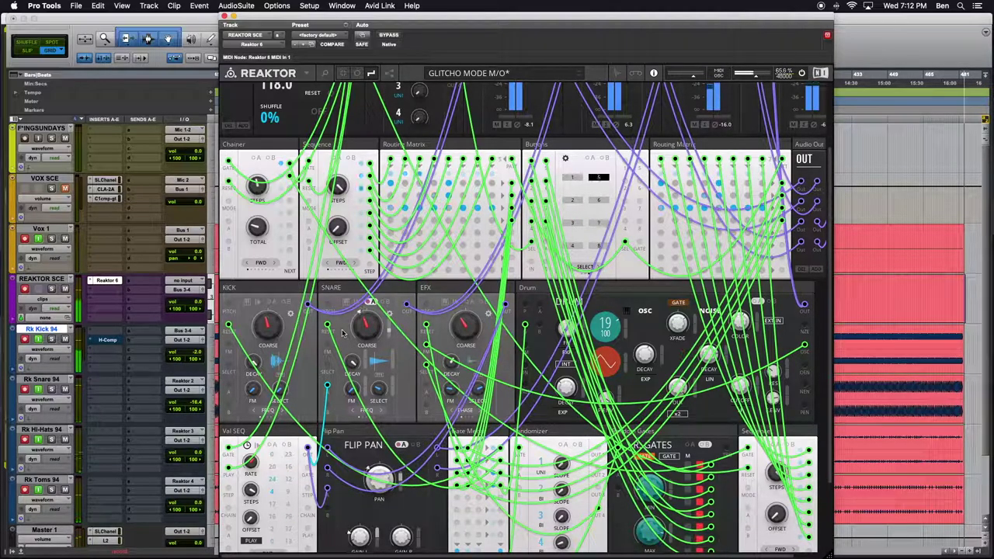
scroll(342, 333, up, 2)
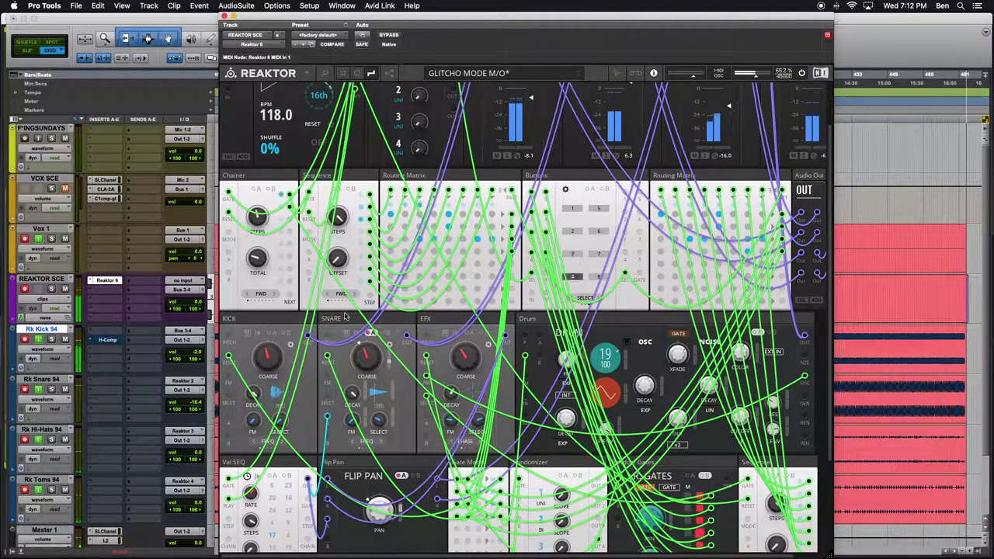
scroll(343, 332, down, 1)
scroll(347, 314, down, 1)
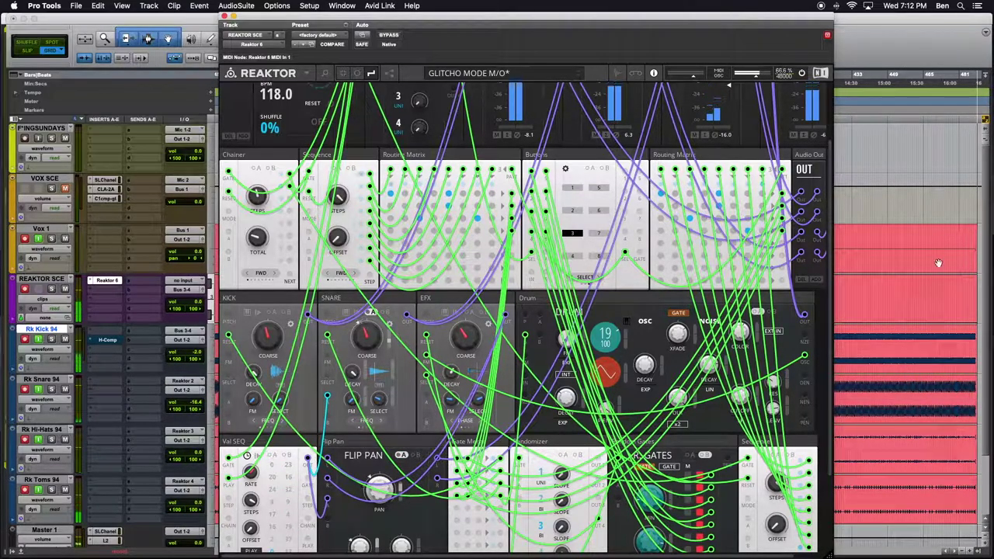
- Zoom out the timeline horizontally beside the Reaktor window to make room for the ongoing recording
key(r)
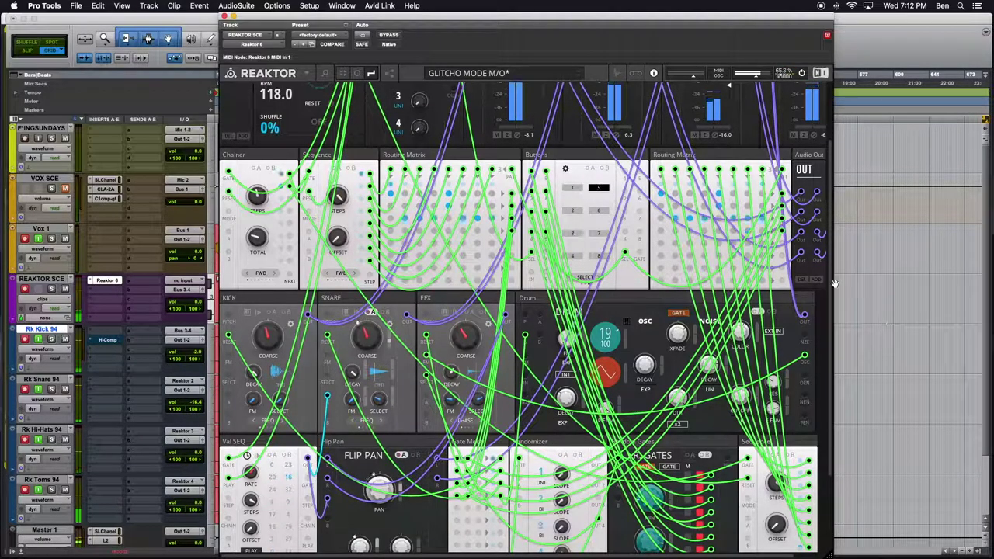
drag(431, 21, 435, 21)
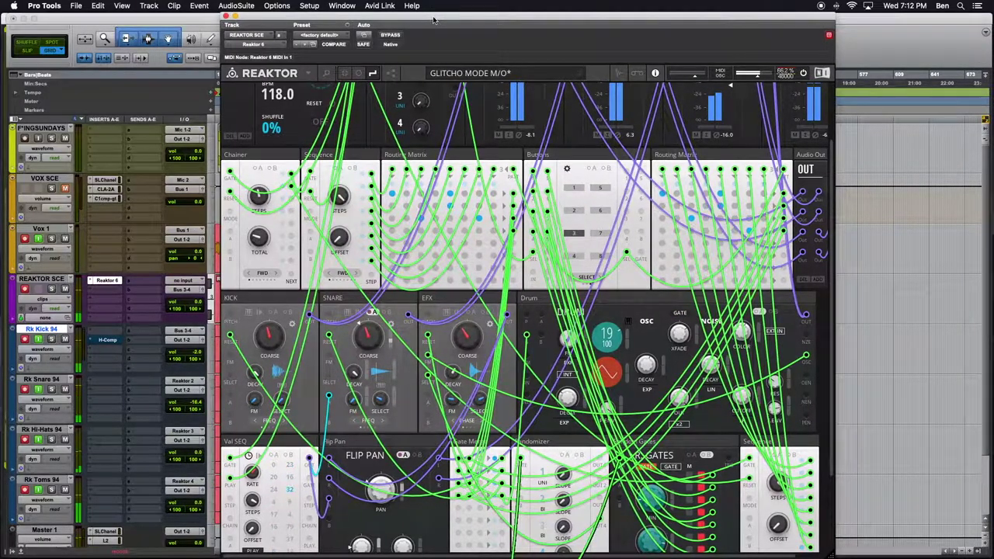
drag(434, 21, 431, 21)
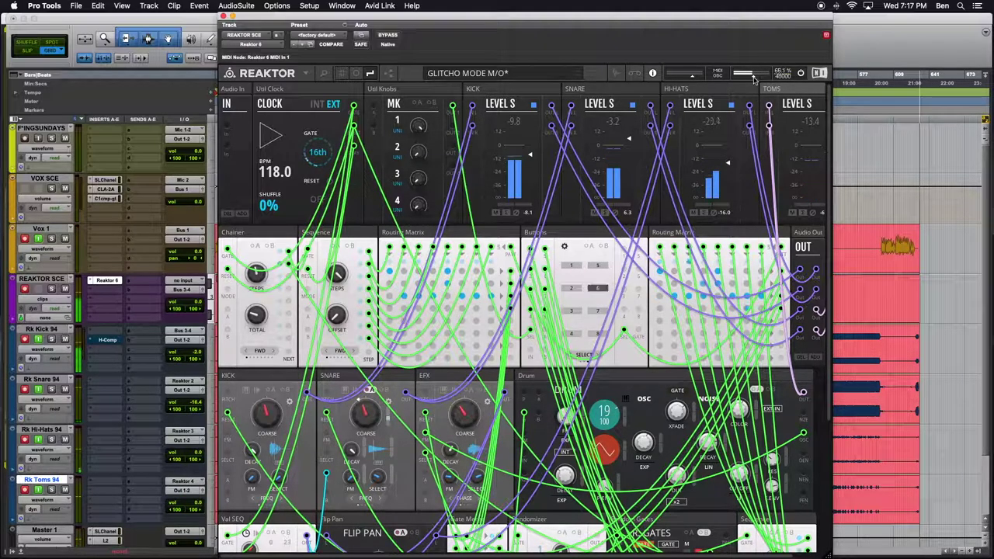
- Check the track levels in the Mix window with the Reaktor window moved aside, and return to the Edit window
key(super+equal)
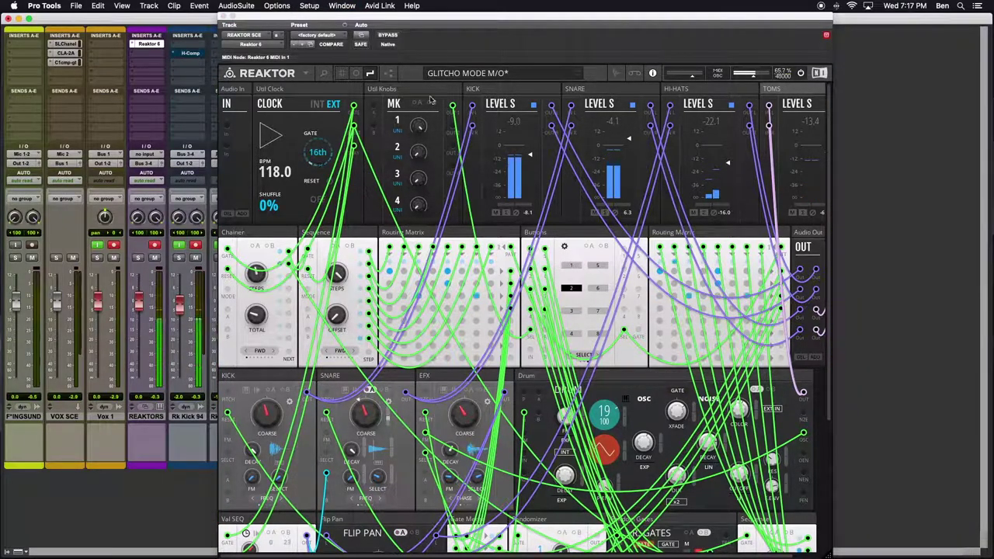
drag(319, 14, 363, 13)
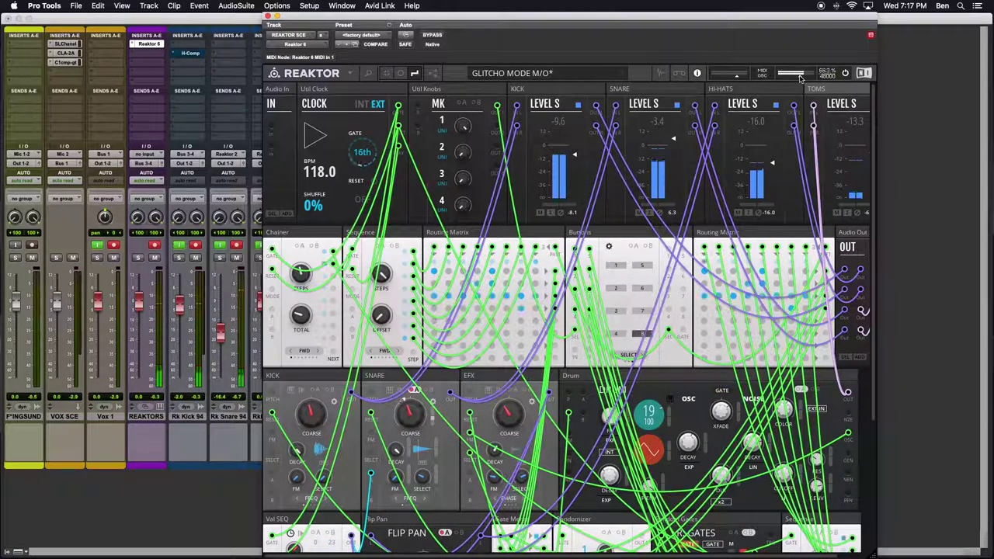
drag(325, 15, 302, 15)
key(super+equal)
drag(535, 16, 528, 15)
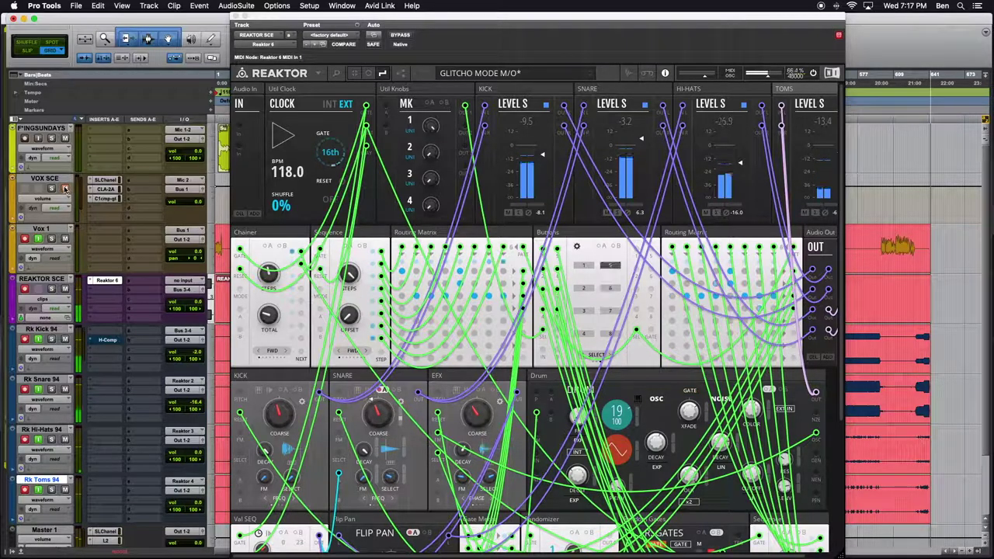